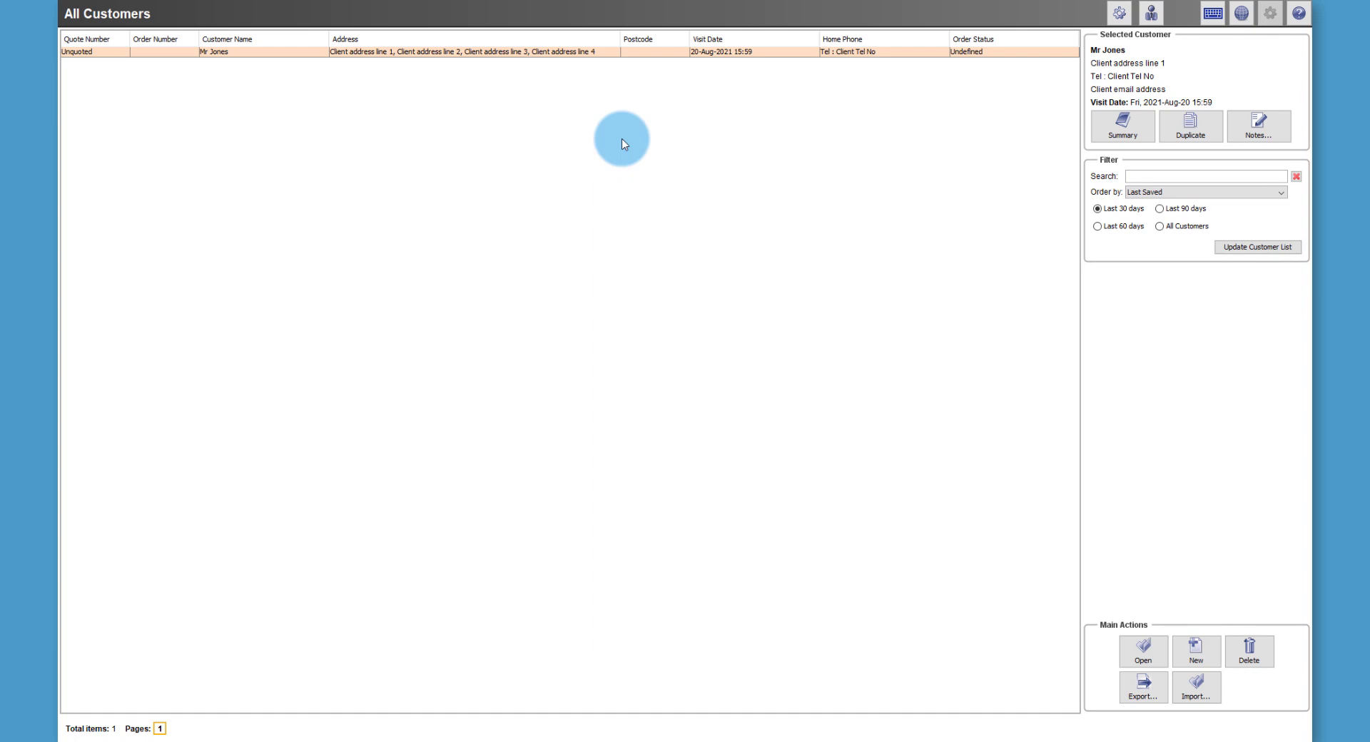
Open the Custom Payments settings in the Finance section of the preferences.
{"action": "left_click", "coordinate": [1240, 14]}
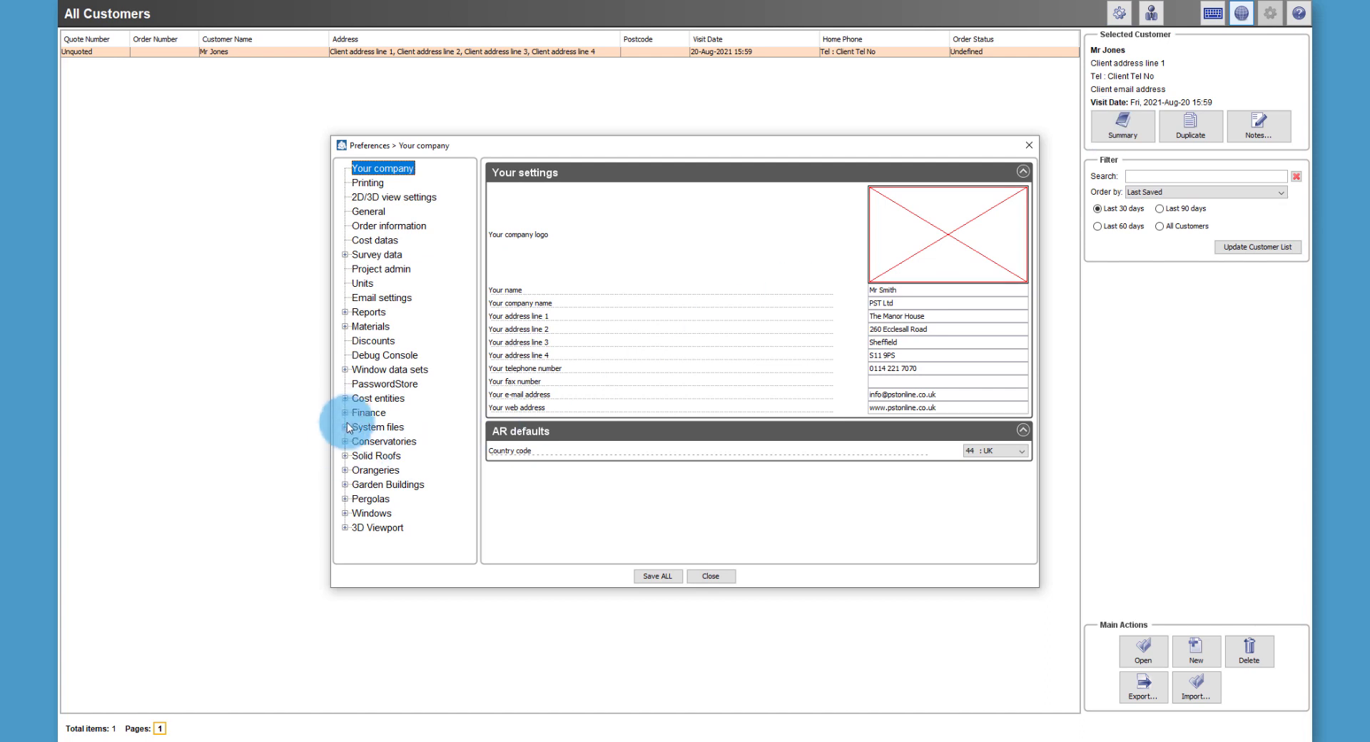
{"action": "left_click", "coordinate": [345, 413]}
{"action": "left_click", "coordinate": [387, 442]}
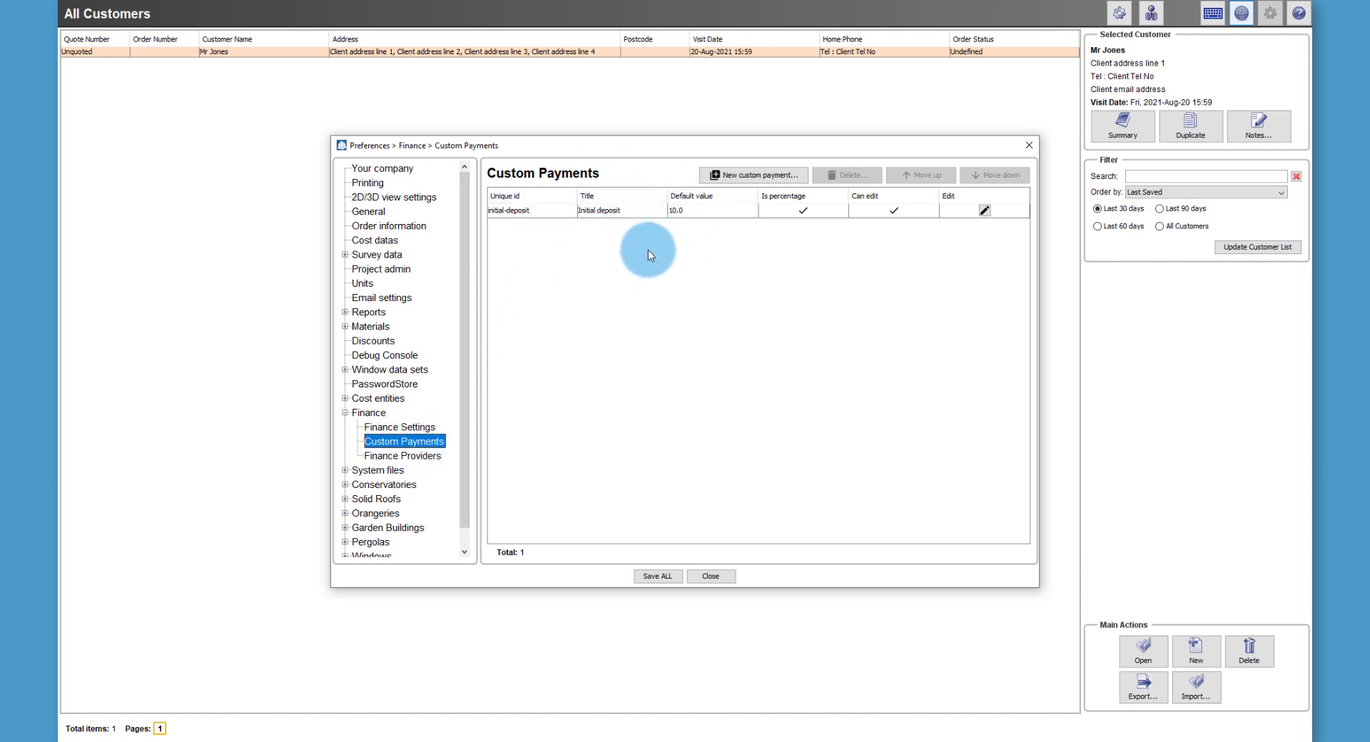
Change the initial deposit payment to a fixed, non-percentage amount with a default value of 100.
{"action": "left_click", "coordinate": [637, 212]}
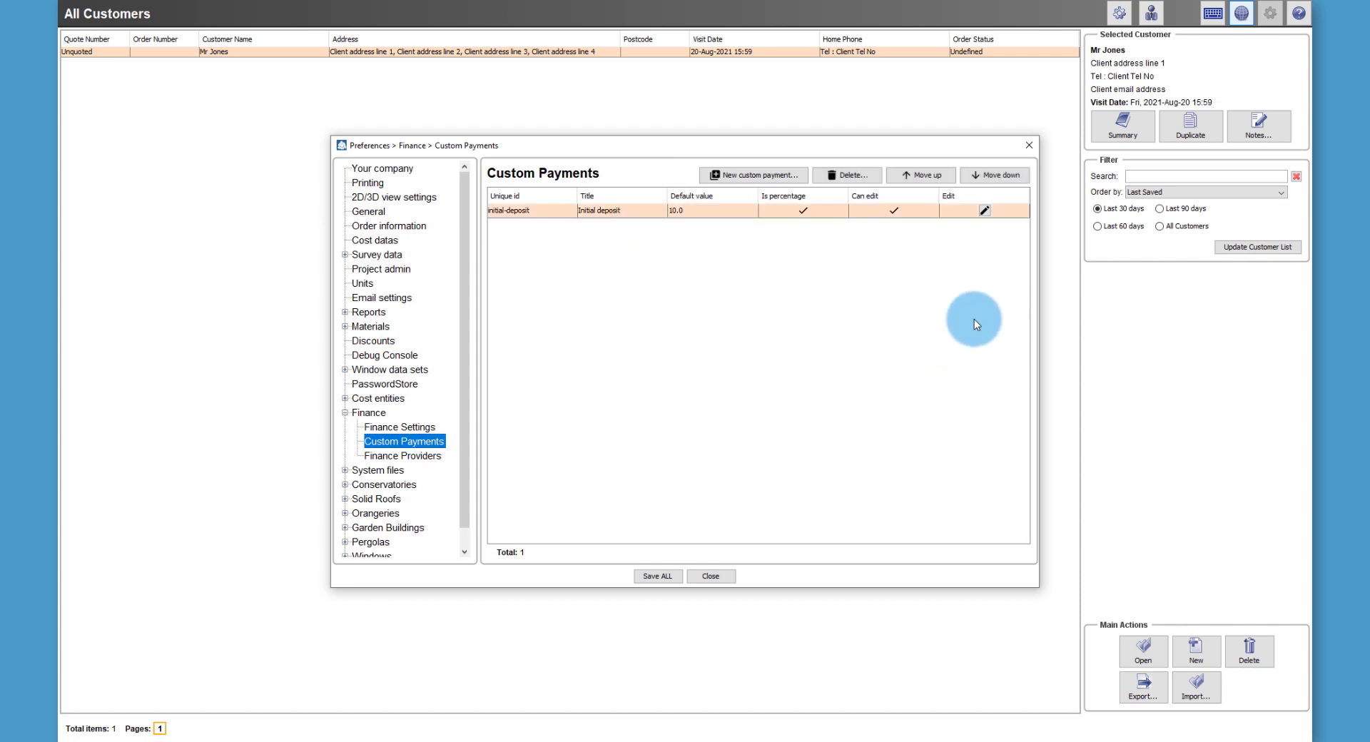
{"action": "left_click", "coordinate": [986, 209]}
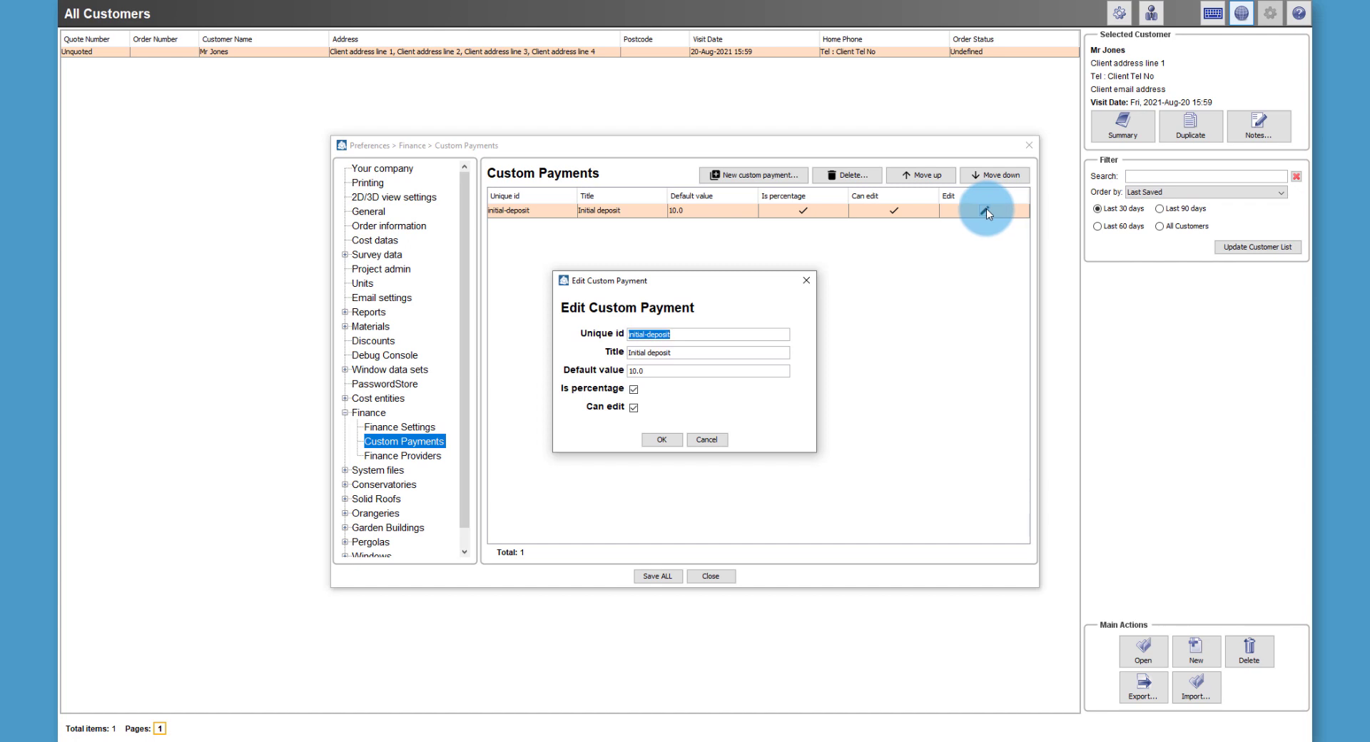
{"action": "left_click", "coordinate": [777, 368]}
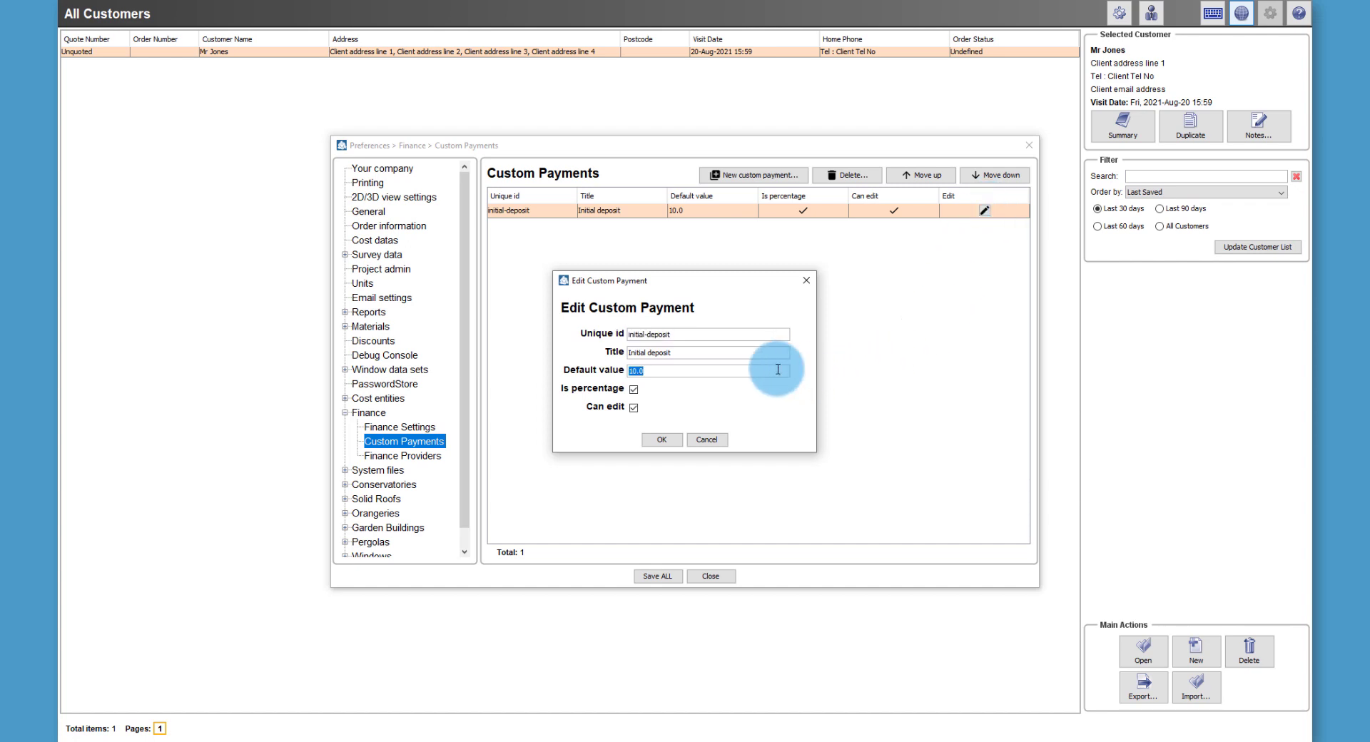
{"action": "left_click", "coordinate": [633, 390]}
{"action": "type", "text": "10"}
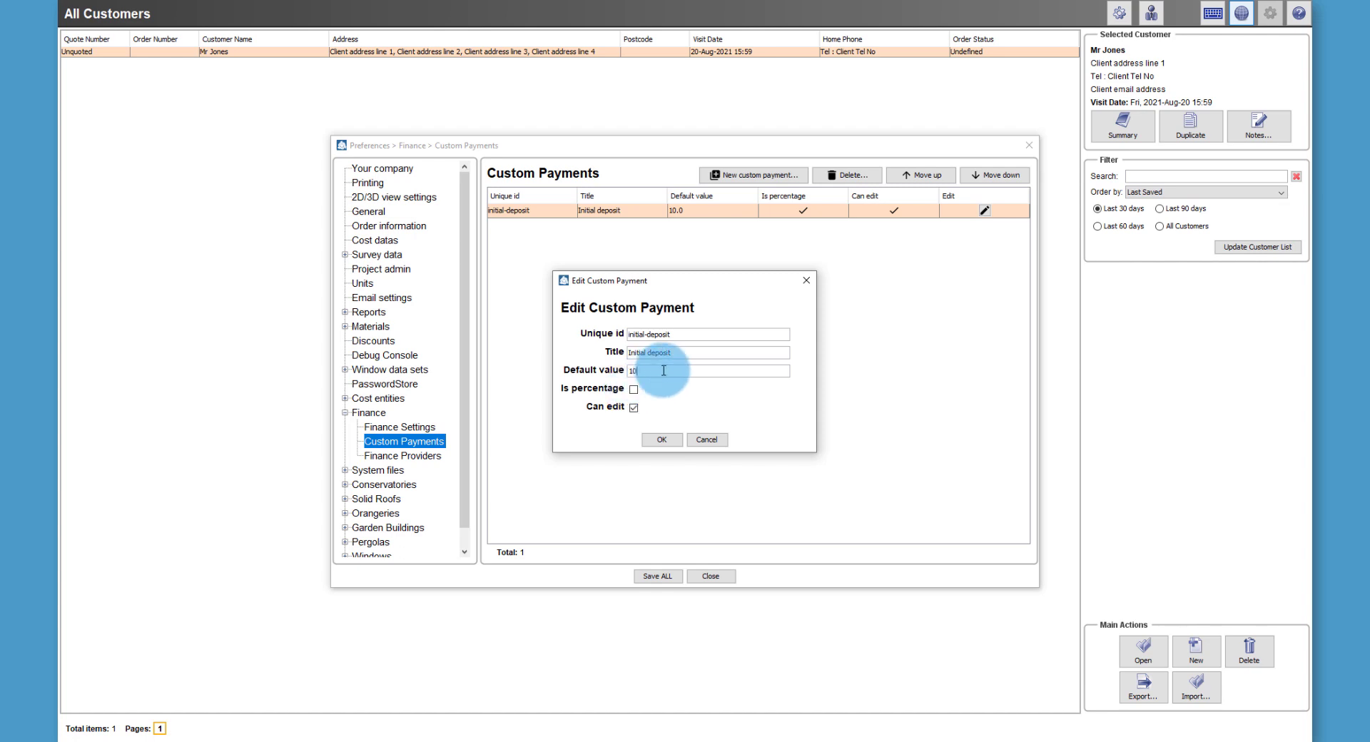
{"action": "left_click", "coordinate": [664, 439]}
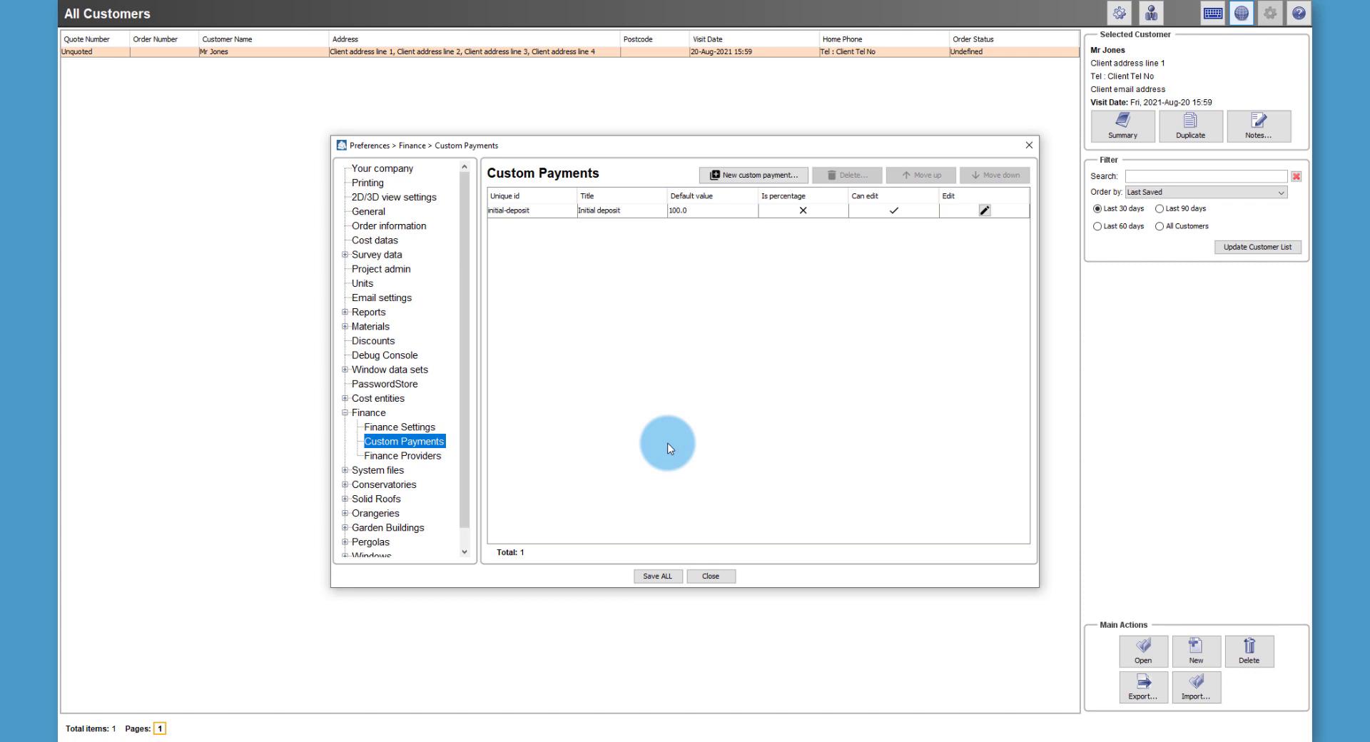
Delete the initial deposit custom payment.
{"action": "left_click", "coordinate": [714, 210]}
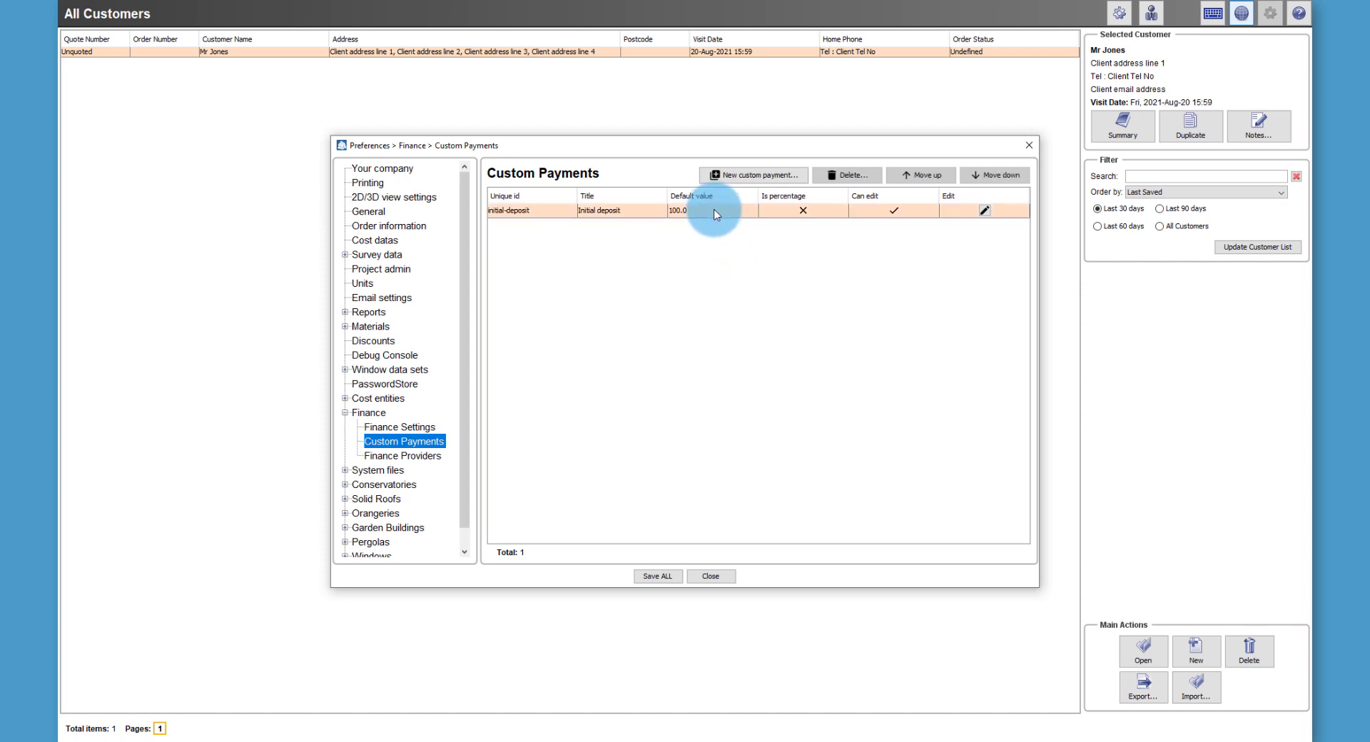
{"action": "left_click", "coordinate": [859, 175]}
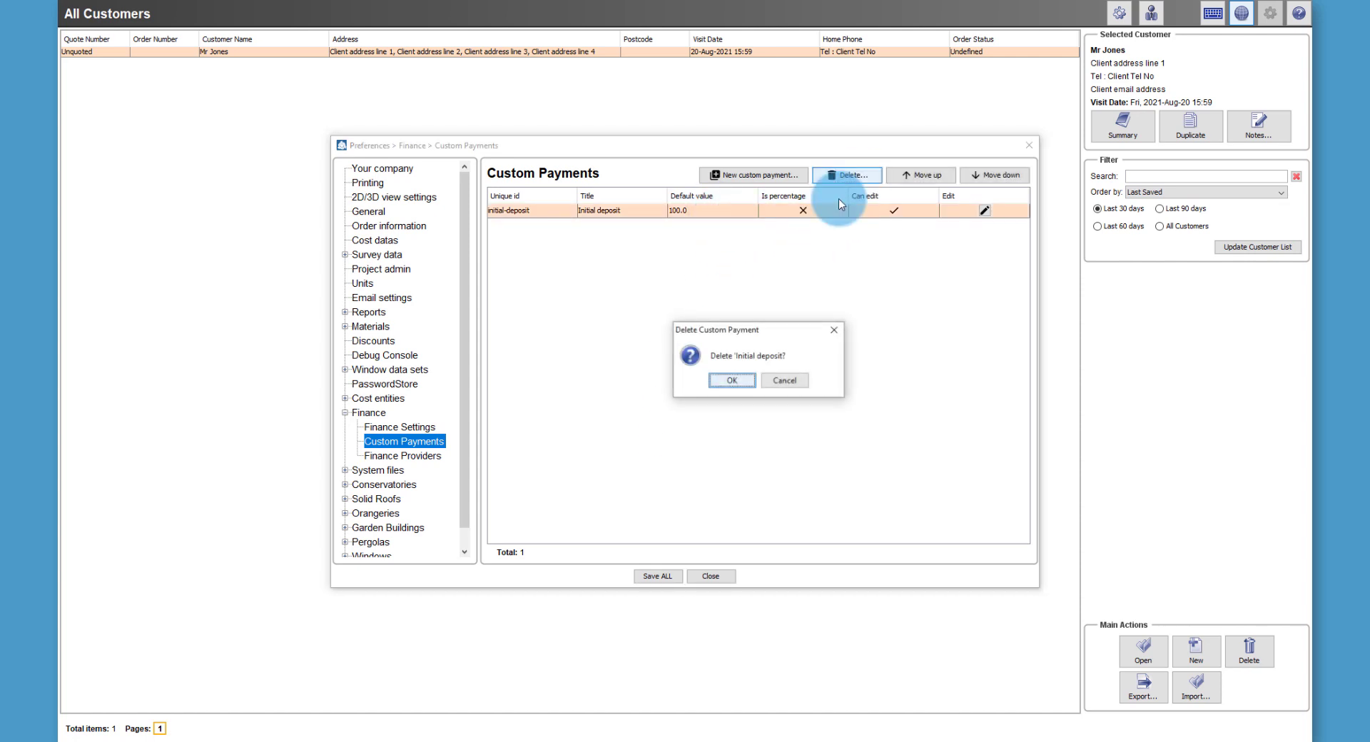
{"action": "left_click", "coordinate": [734, 379]}
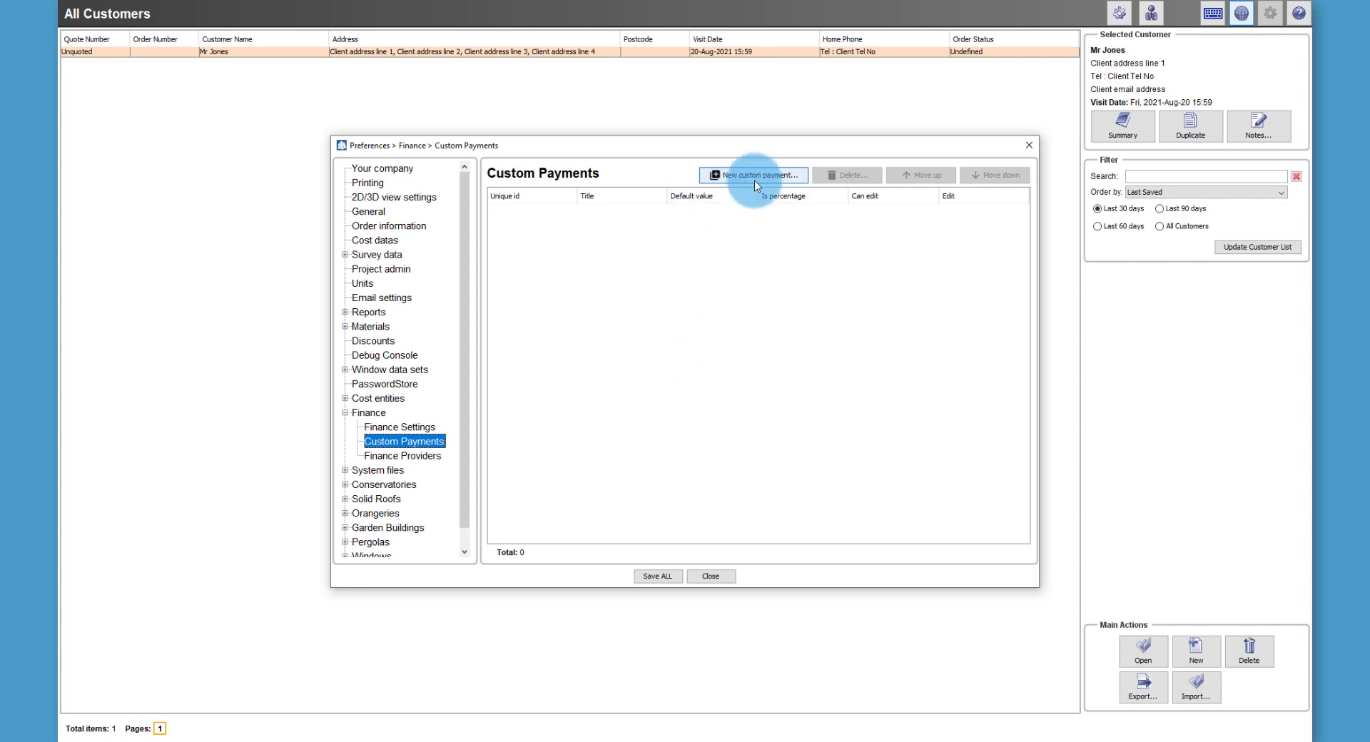
Create a custom payment with ID "1st Payment", title "1st Payment upon order" and an editable, non-percentage default value of 100.
{"action": "left_click", "coordinate": [795, 178]}
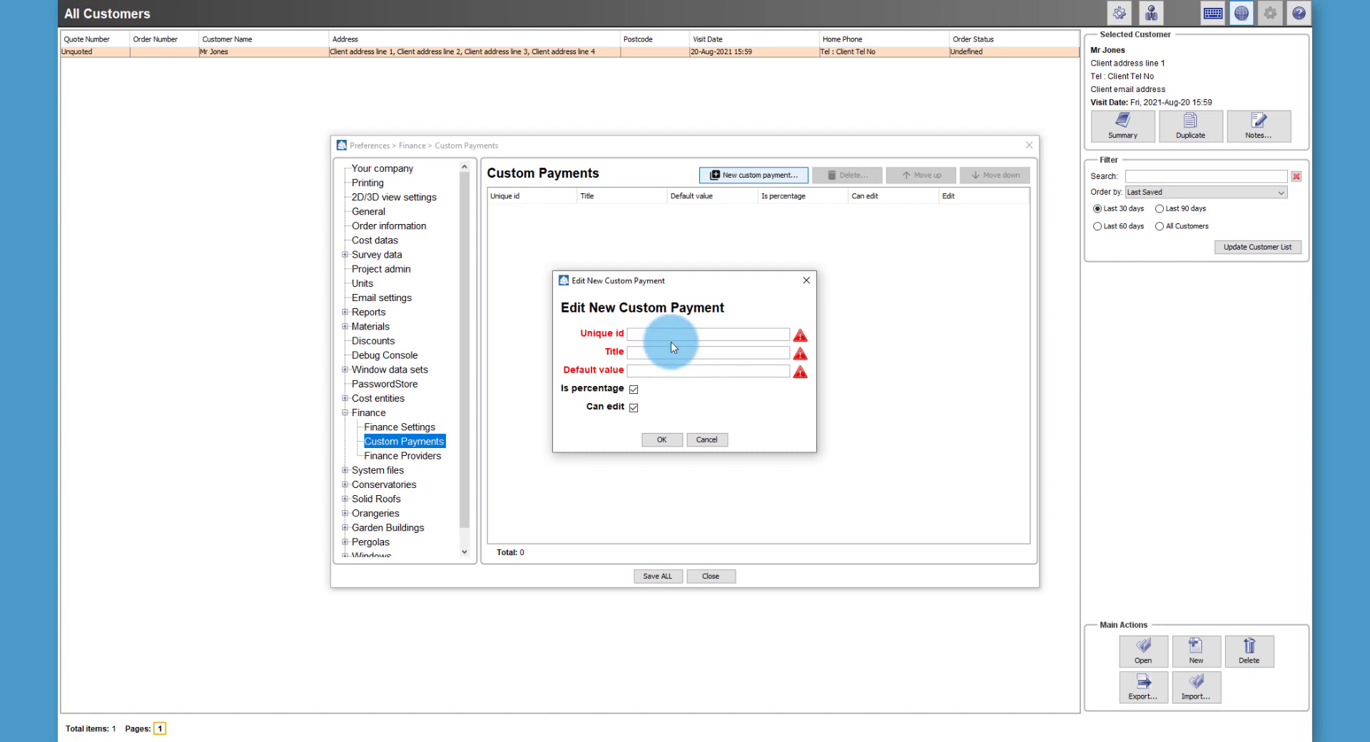
{"action": "type", "text": "1st Payment"}
{"action": "key", "text": "Tab"}
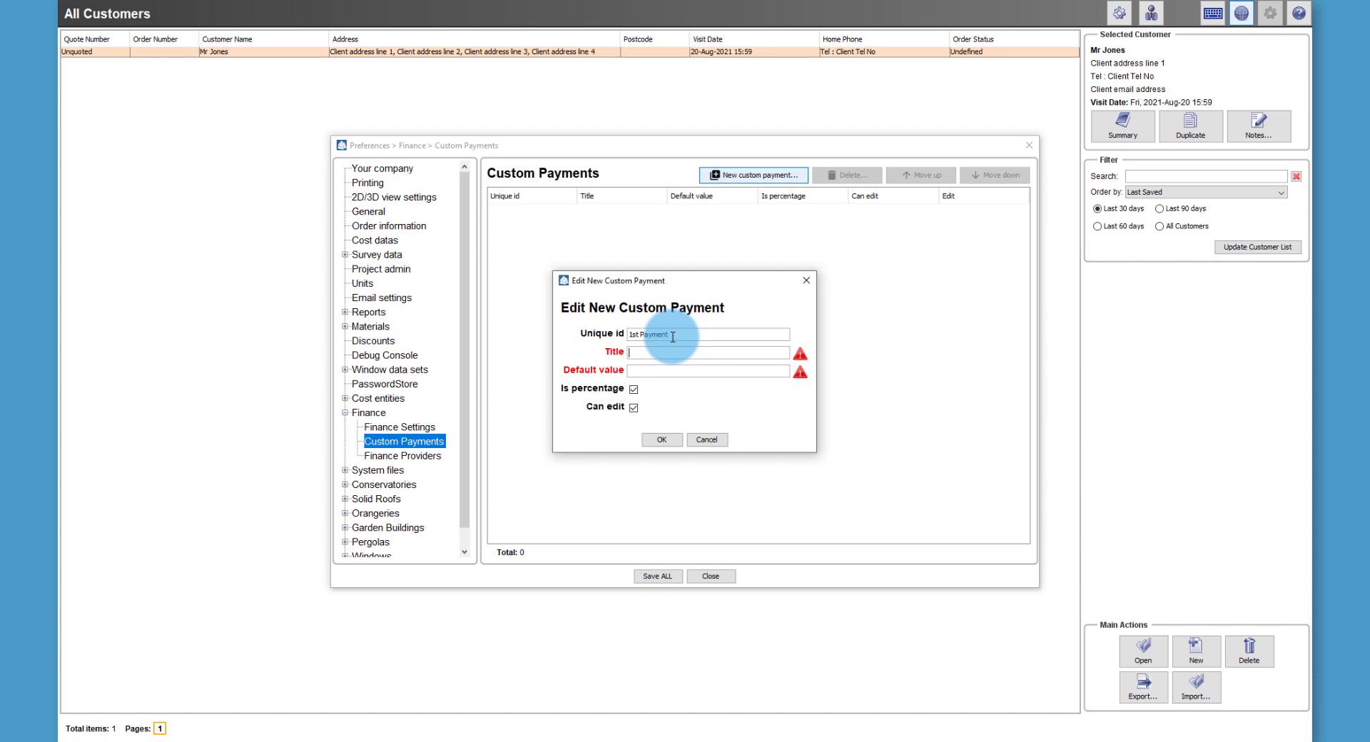
{"action": "type", "text": "1st Payment upon order"}
{"action": "left_click", "coordinate": [634, 391]}
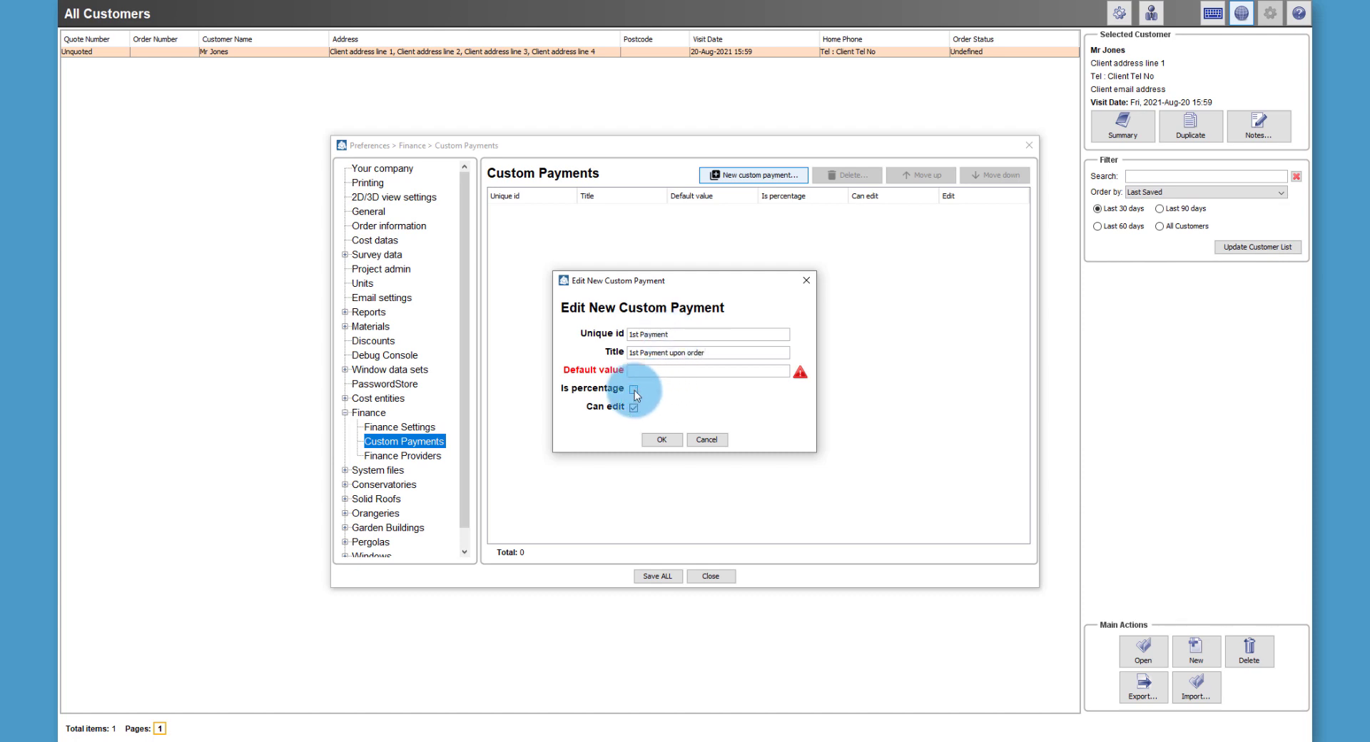
{"action": "left_click", "coordinate": [650, 371]}
{"action": "type", "text": "100"}
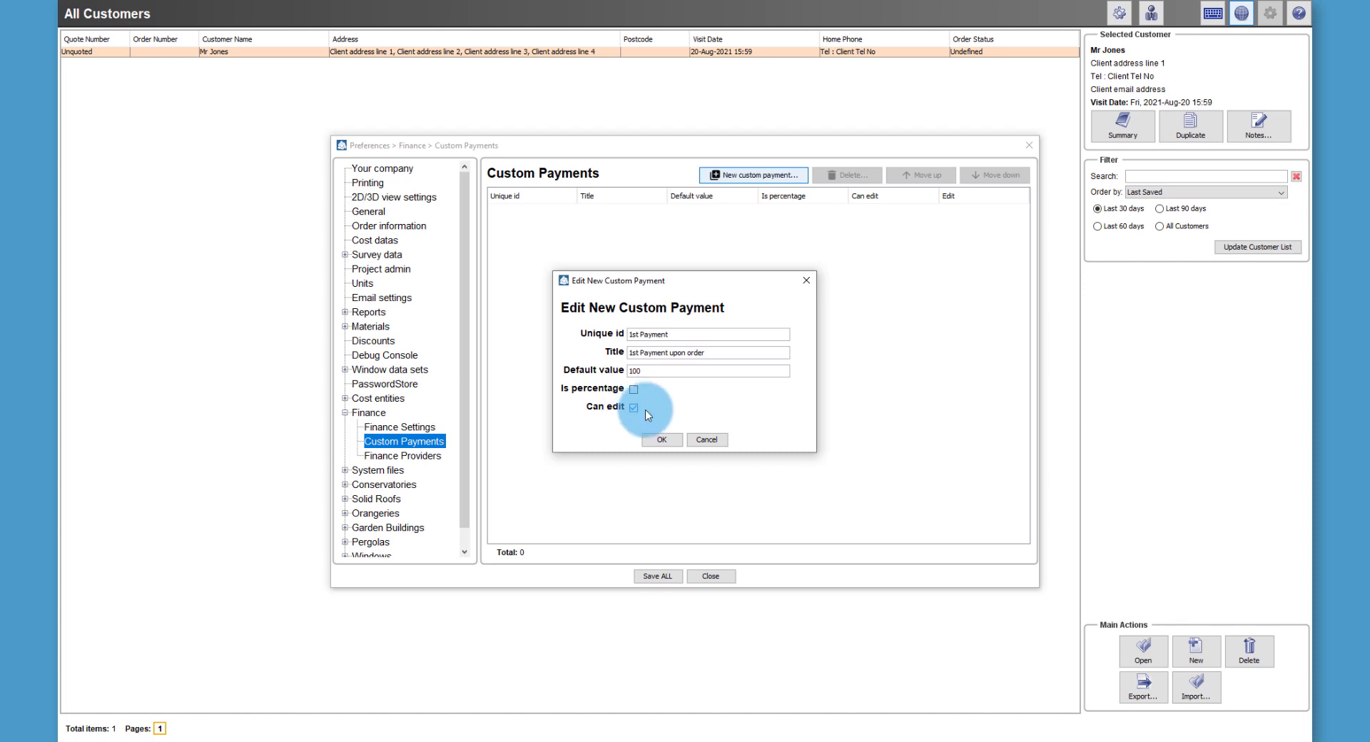
{"action": "left_click", "coordinate": [648, 440]}
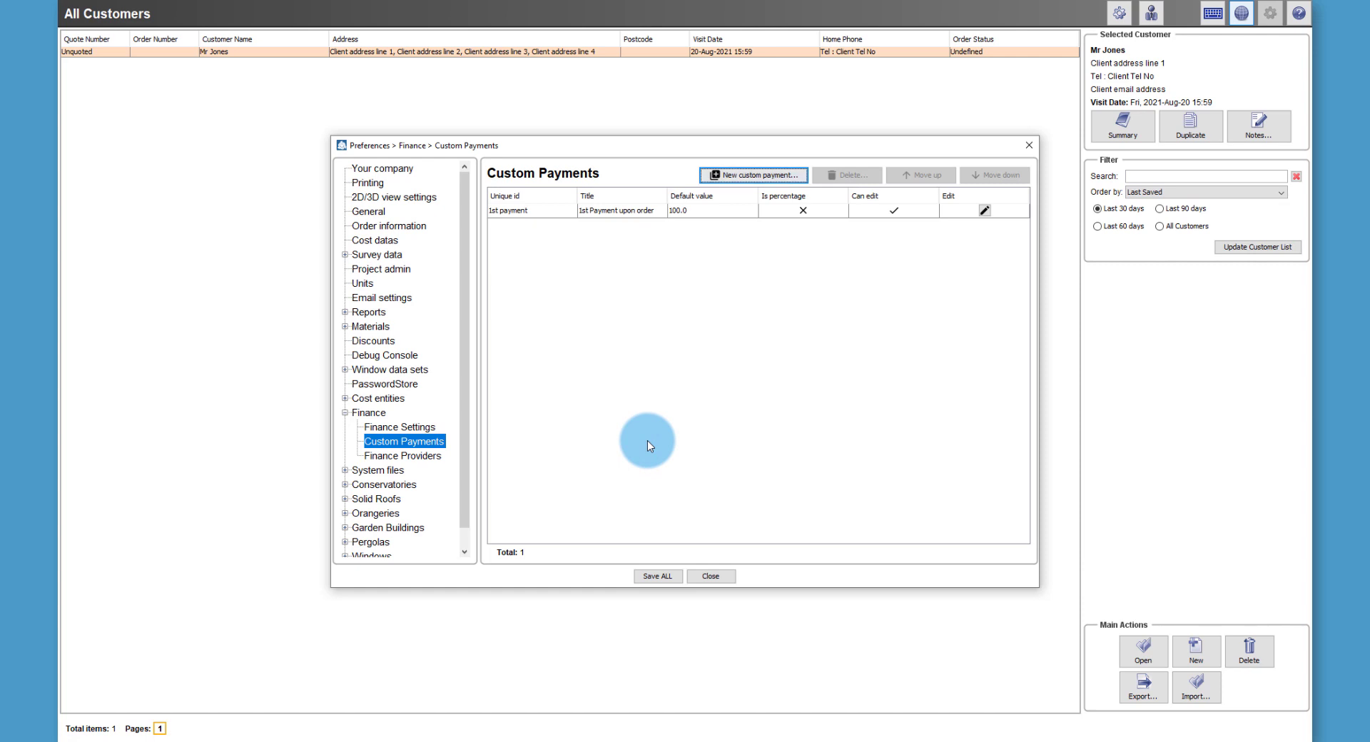
Create a custom payment with ID "2nd Payment", title "2nd Payment prior to production" and an editable default value of 35 percent.
{"action": "left_click", "coordinate": [785, 177]}
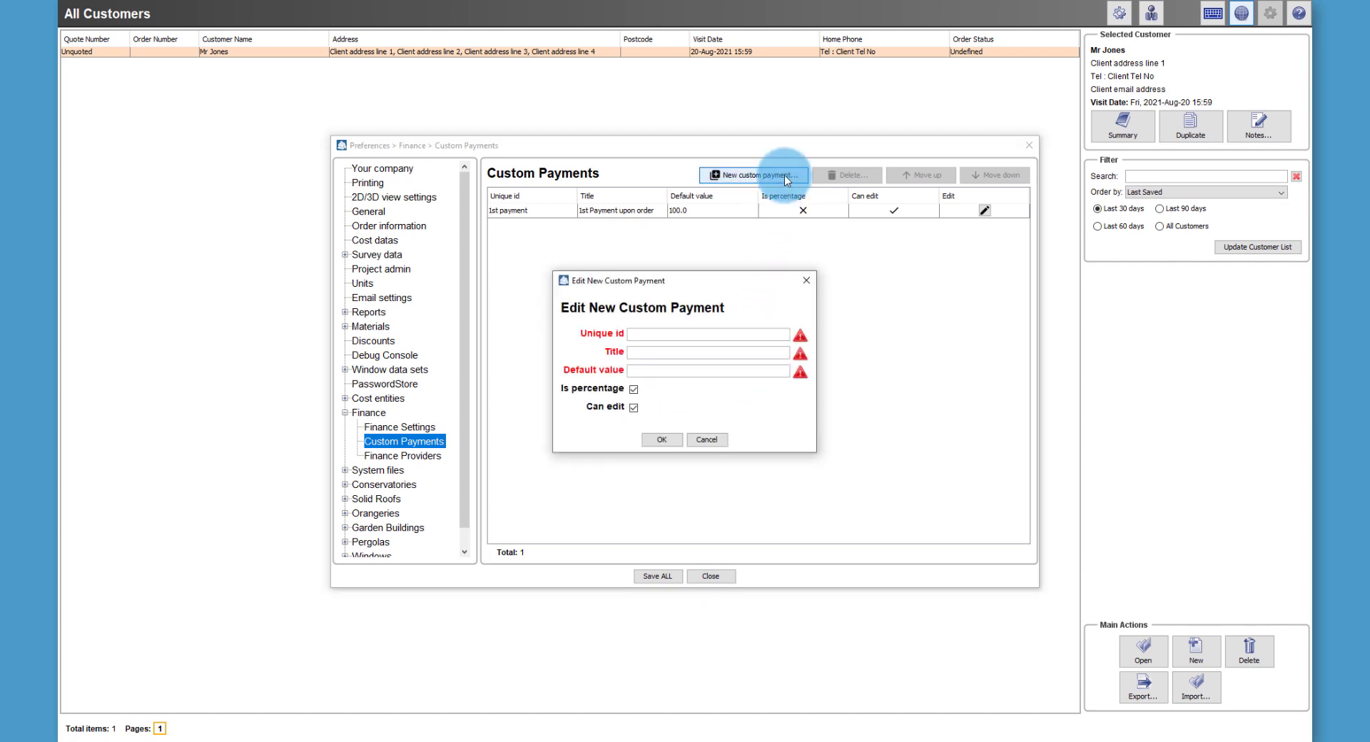
{"action": "type", "text": "2nd Payment"}
{"action": "key", "text": "Tab"}
{"action": "type", "text": "2nd P"}
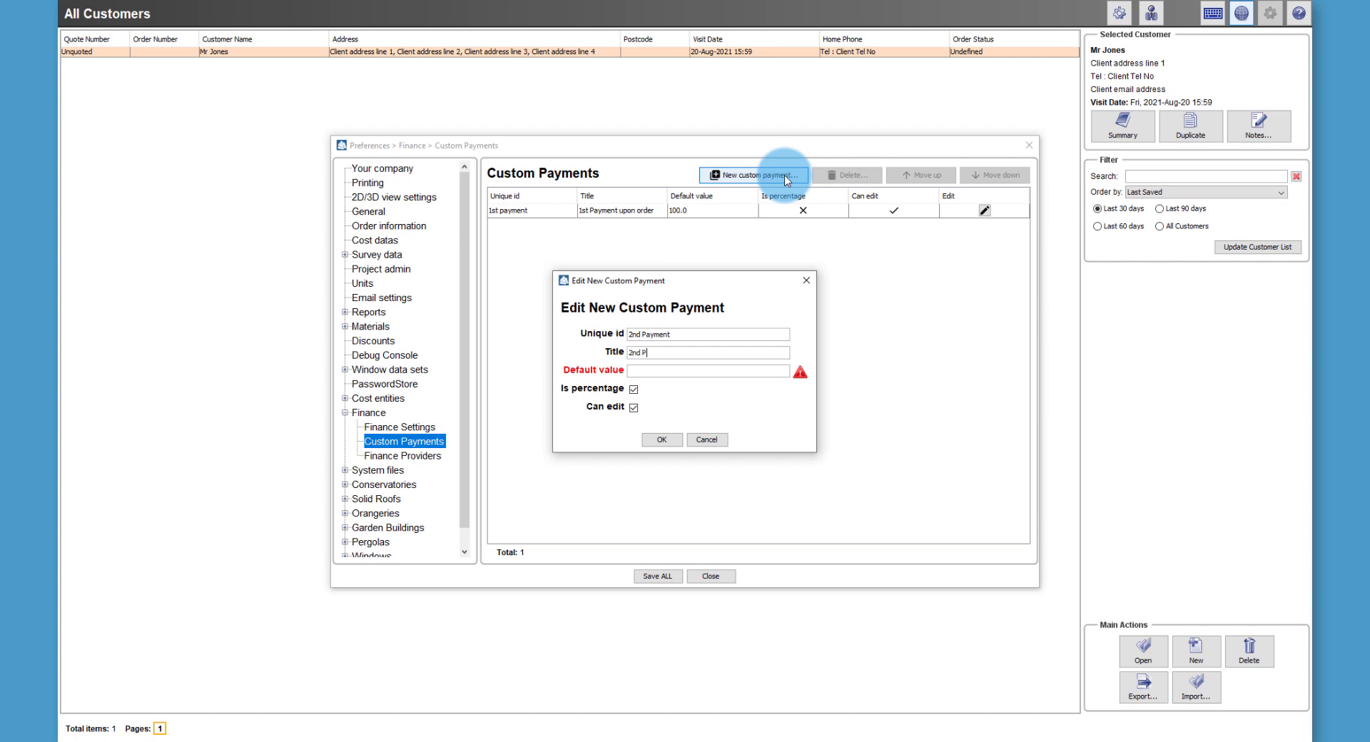
{"action": "type", "text": "ayment"}
{"action": "type", "text": " prior"}
{"action": "type", "text": " to producti"}
{"action": "type", "text": "on"}
{"action": "type", "text": "35"}
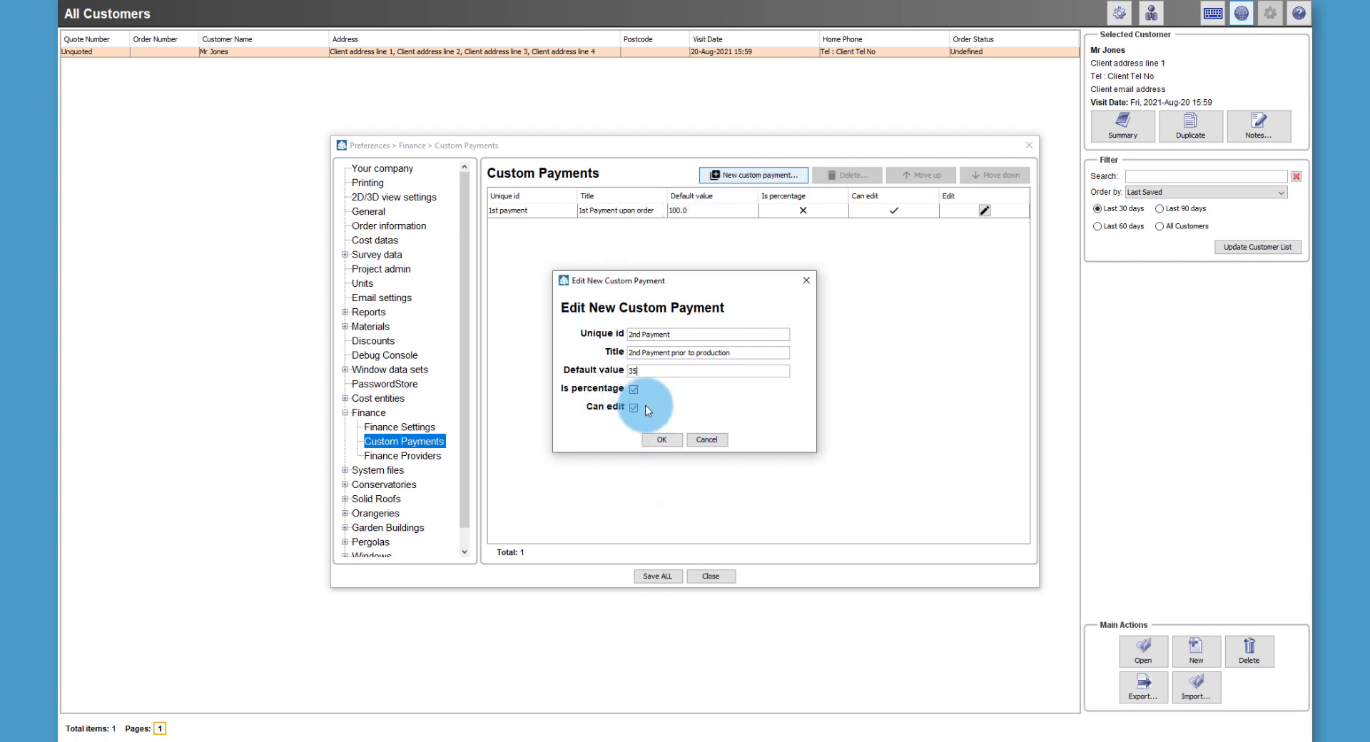
{"action": "left_click", "coordinate": [661, 439]}
Create a non-editable custom payment with ID "3rd Payment", title "3rd Payment upon delivery" and default value 15 percent, and close the preferences.
{"action": "left_click", "coordinate": [755, 178]}
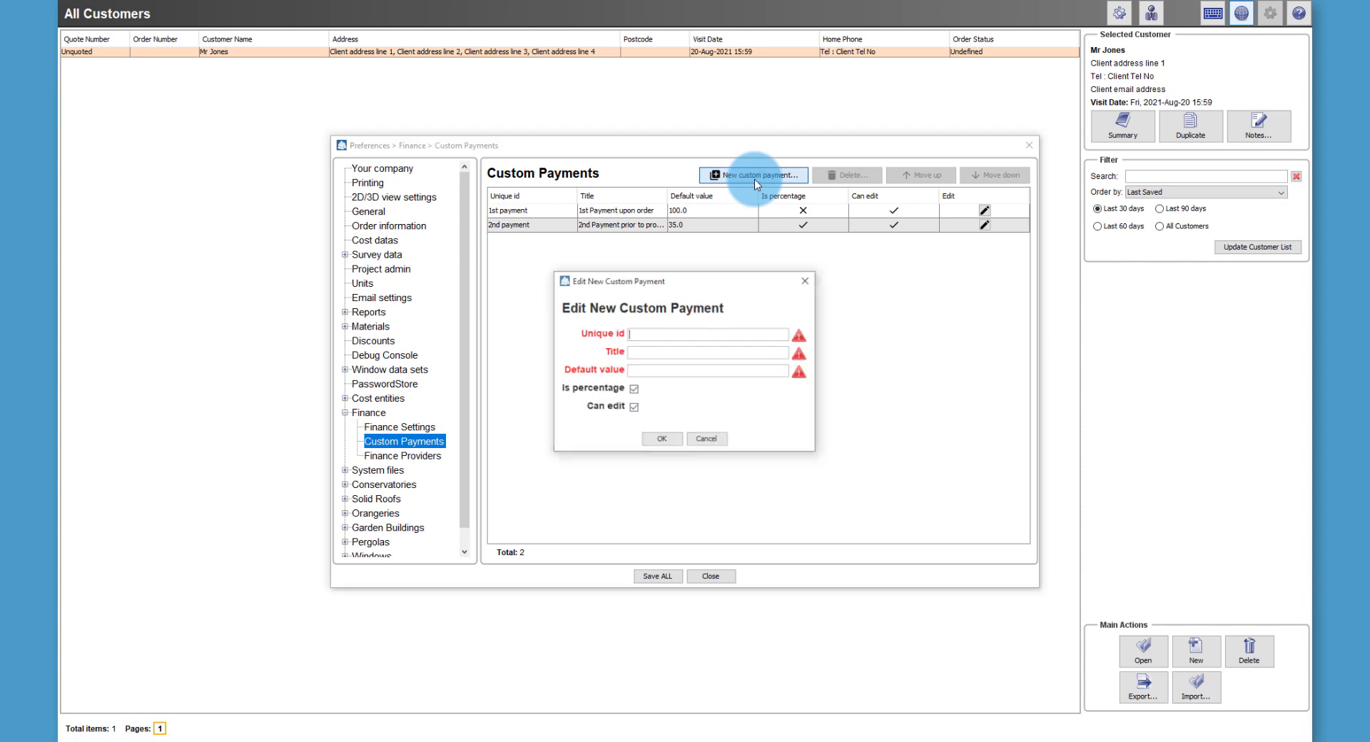
{"action": "type", "text": "3rd "}
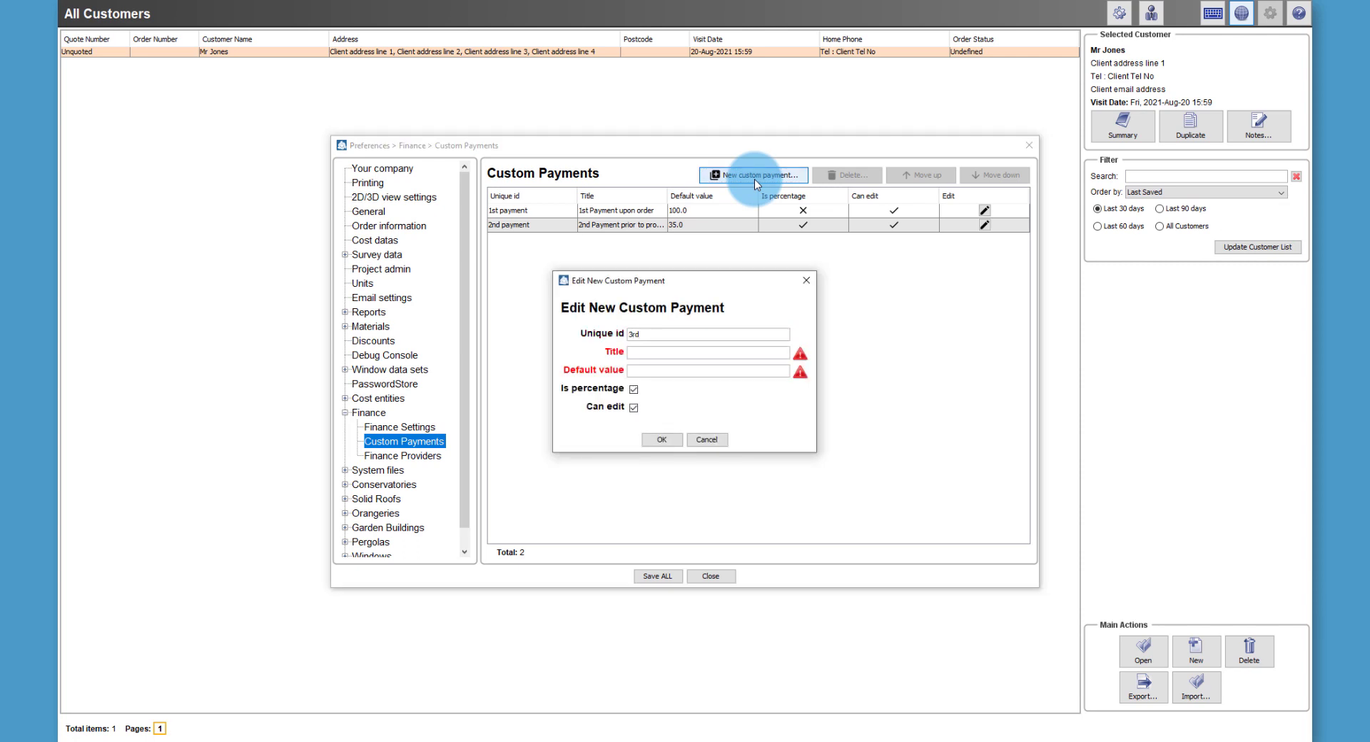
{"action": "type", "text": "Payment"}
{"action": "key", "text": "Tab"}
{"action": "type", "text": "3rd Payment upon delivery"}
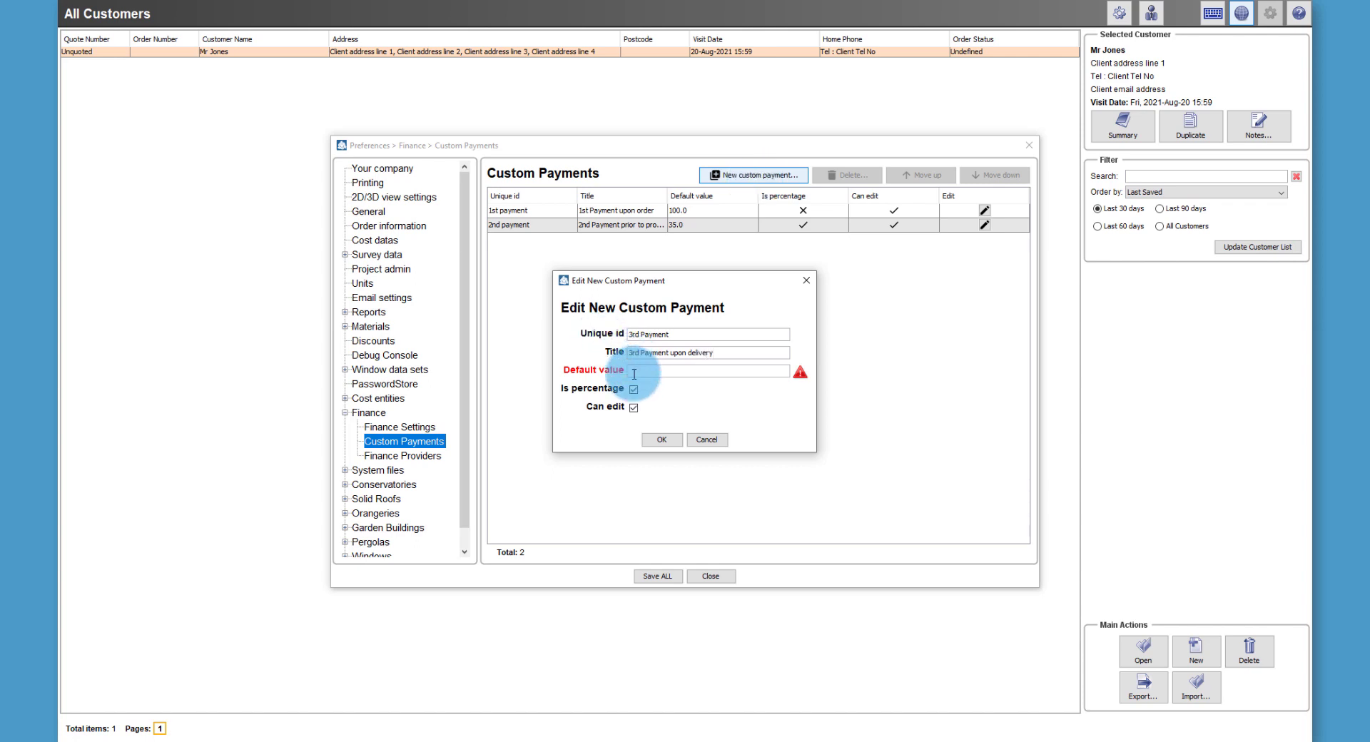
{"action": "left_click", "coordinate": [631, 371]}
{"action": "type", "text": "15"}
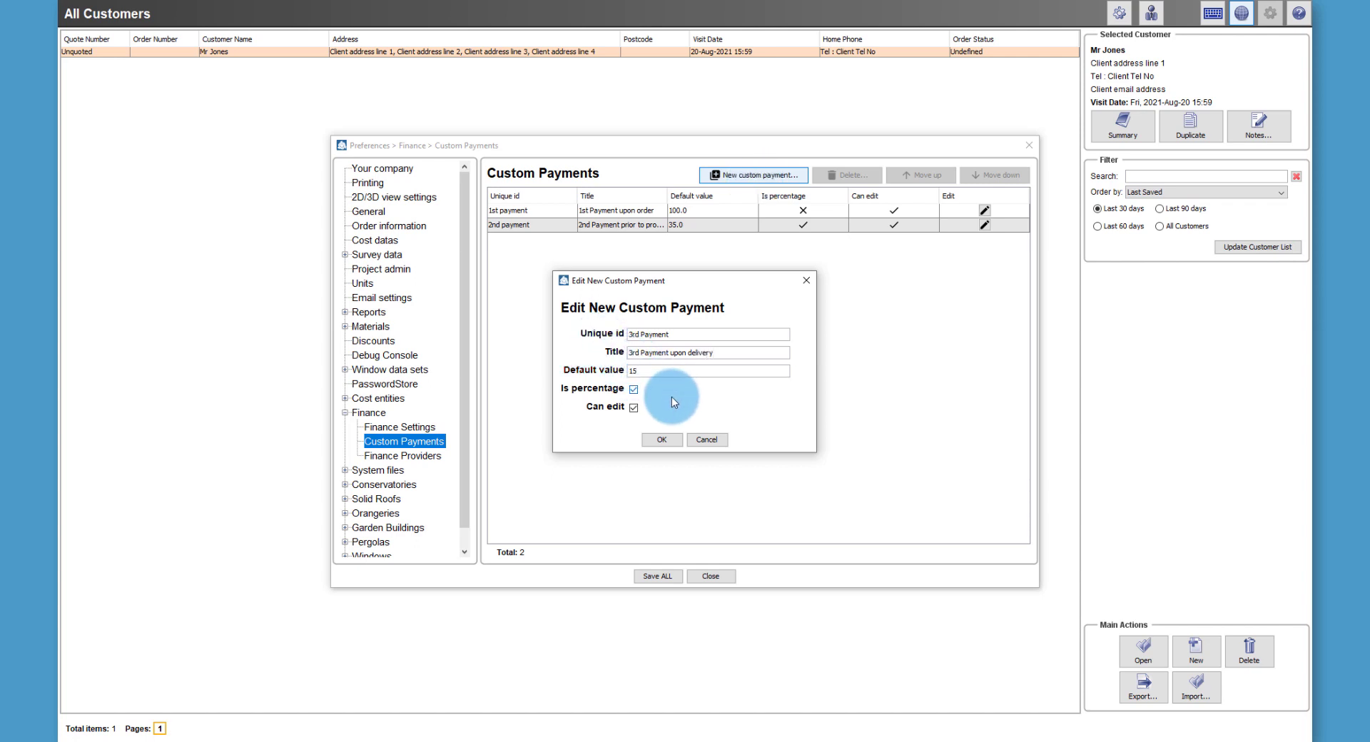
{"action": "left_click", "coordinate": [634, 407]}
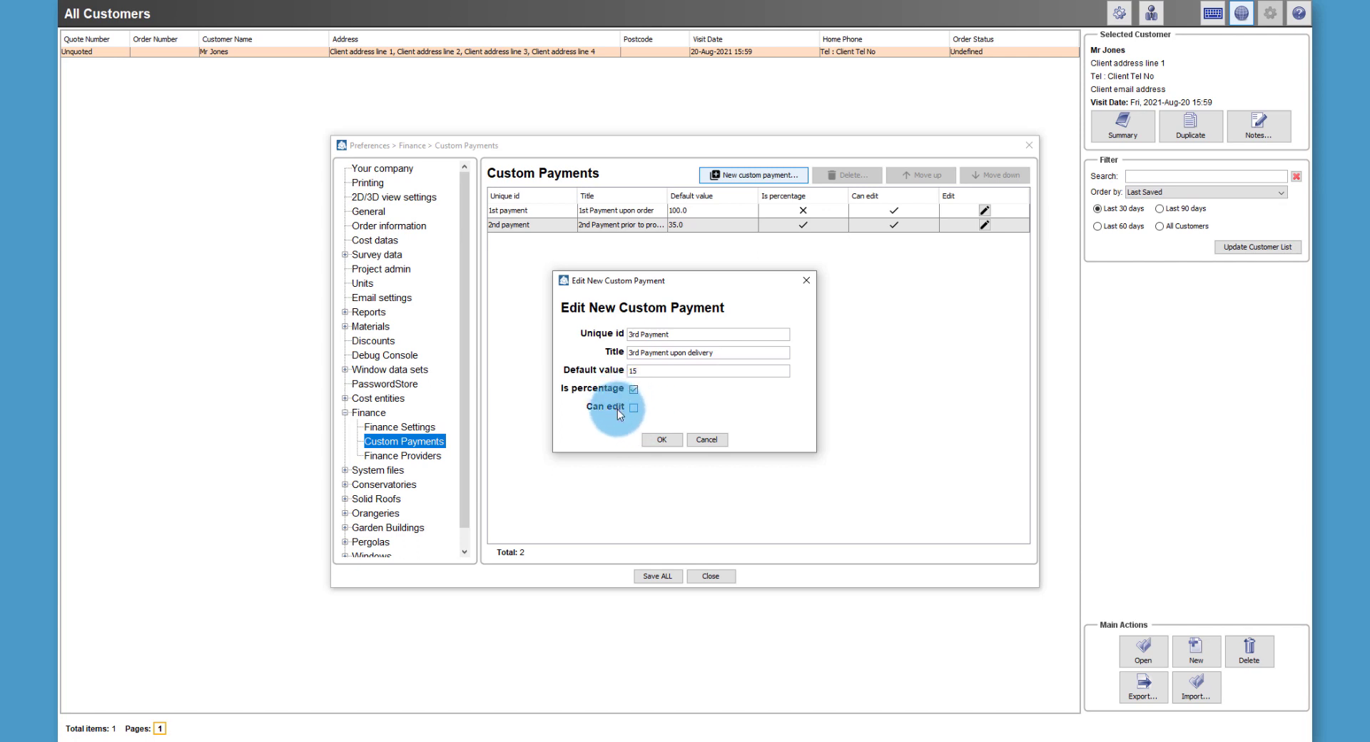
{"action": "left_click", "coordinate": [657, 437]}
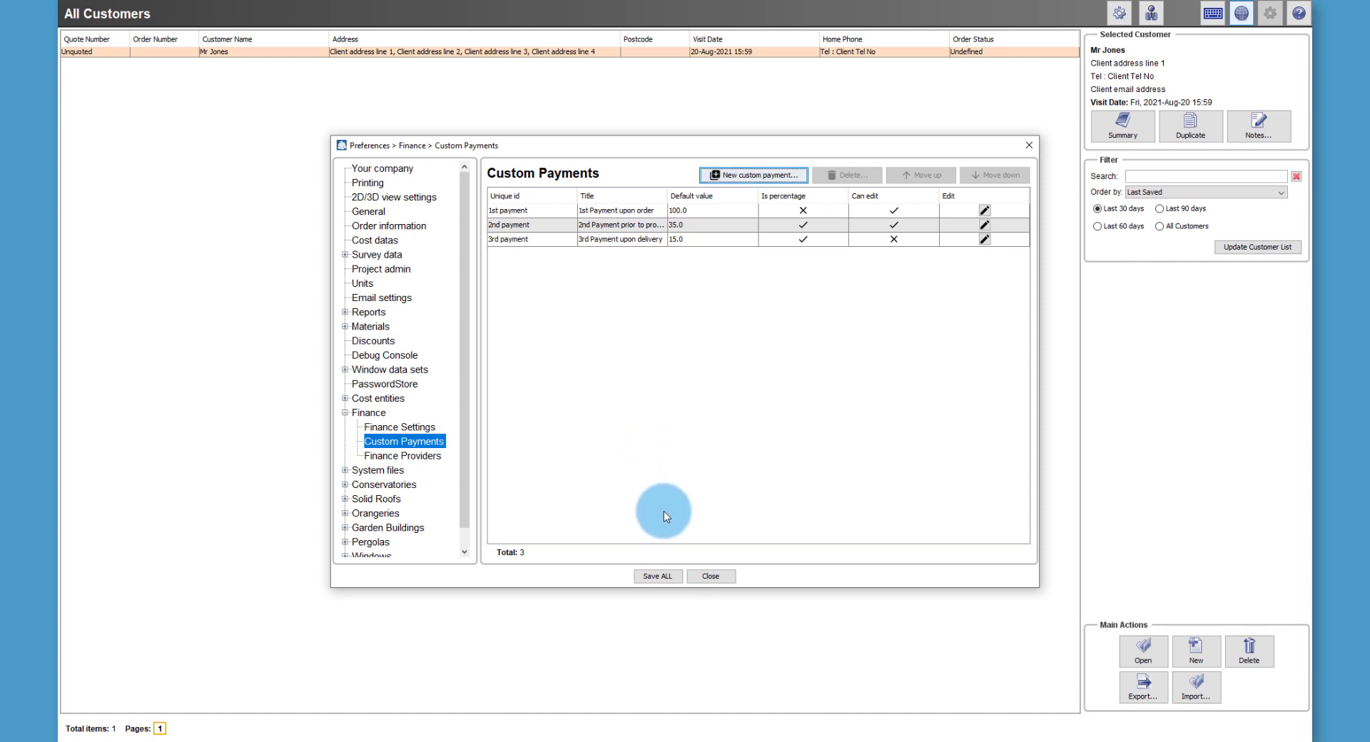
{"action": "left_click", "coordinate": [702, 578]}
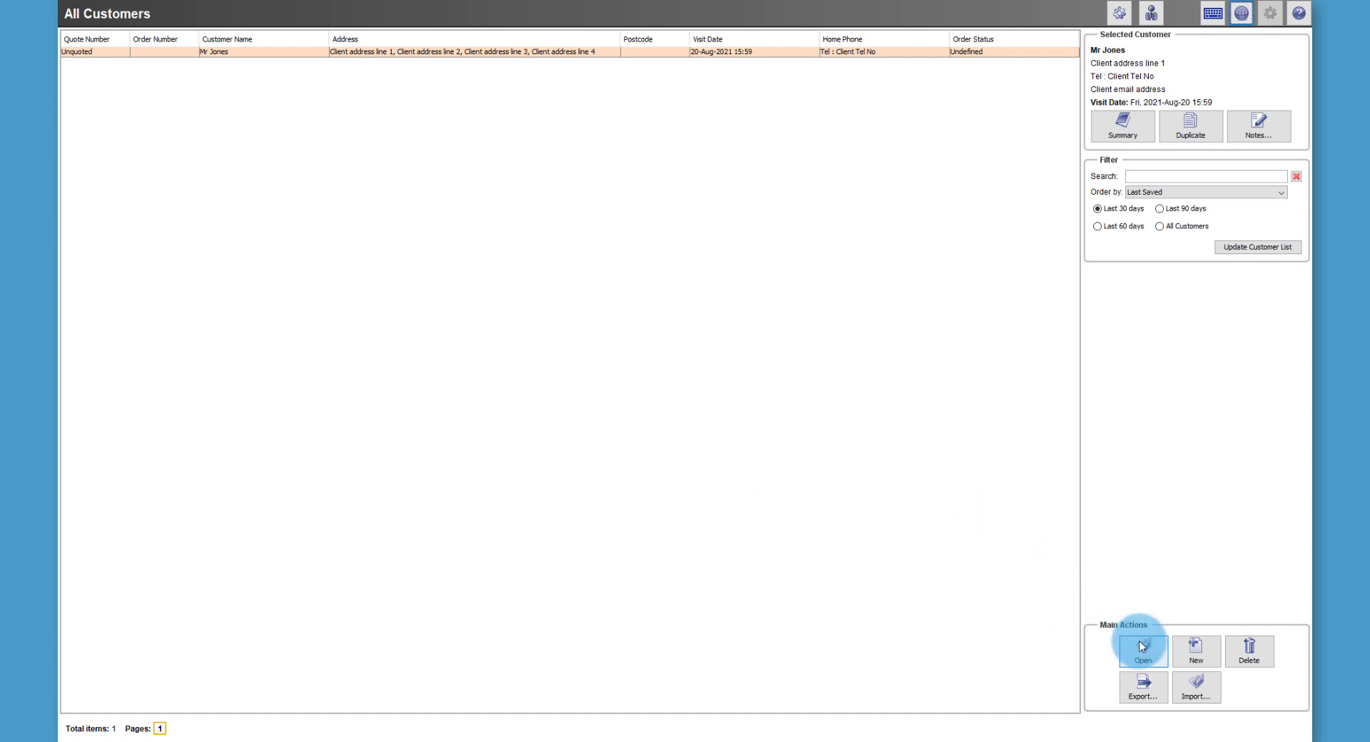
Open the listed customer's project and switch it to Live Mode with the Delete Reports option.
{"action": "double_click", "coordinate": [860, 52]}
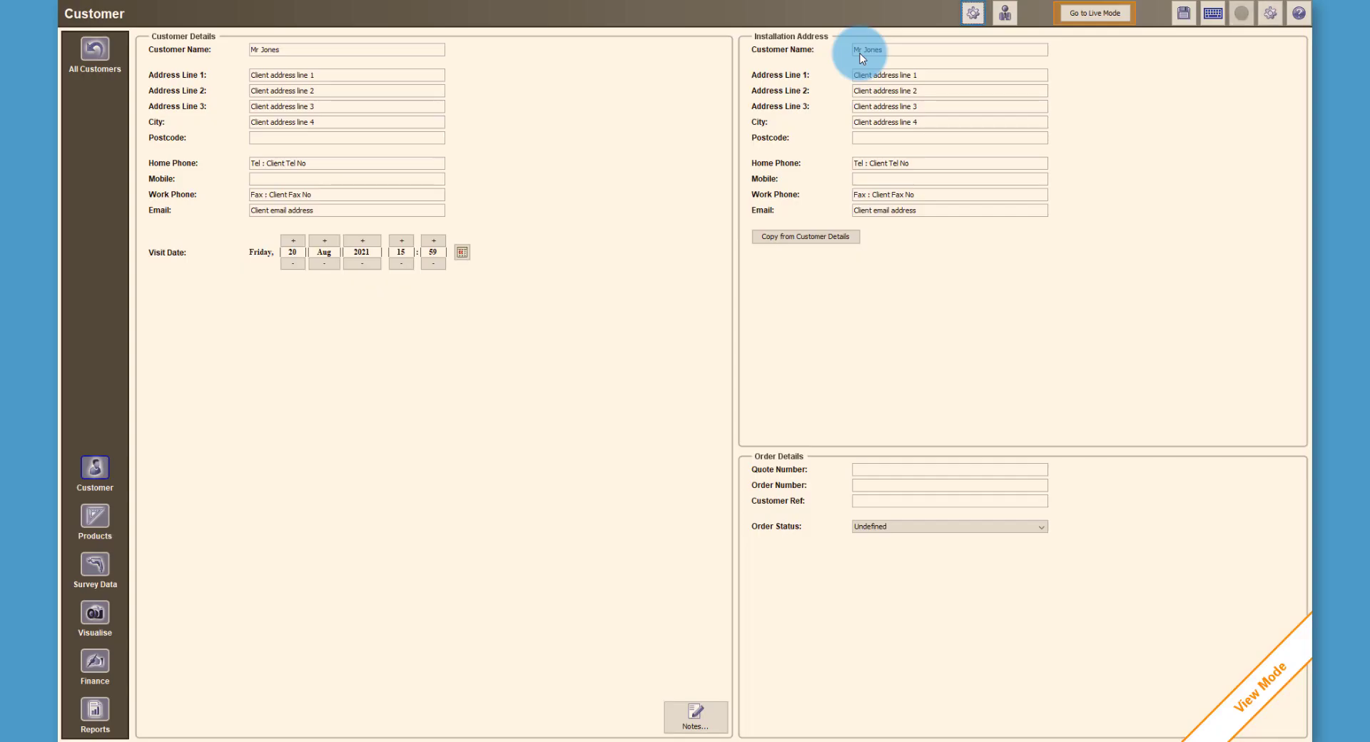
{"action": "left_click", "coordinate": [1099, 14]}
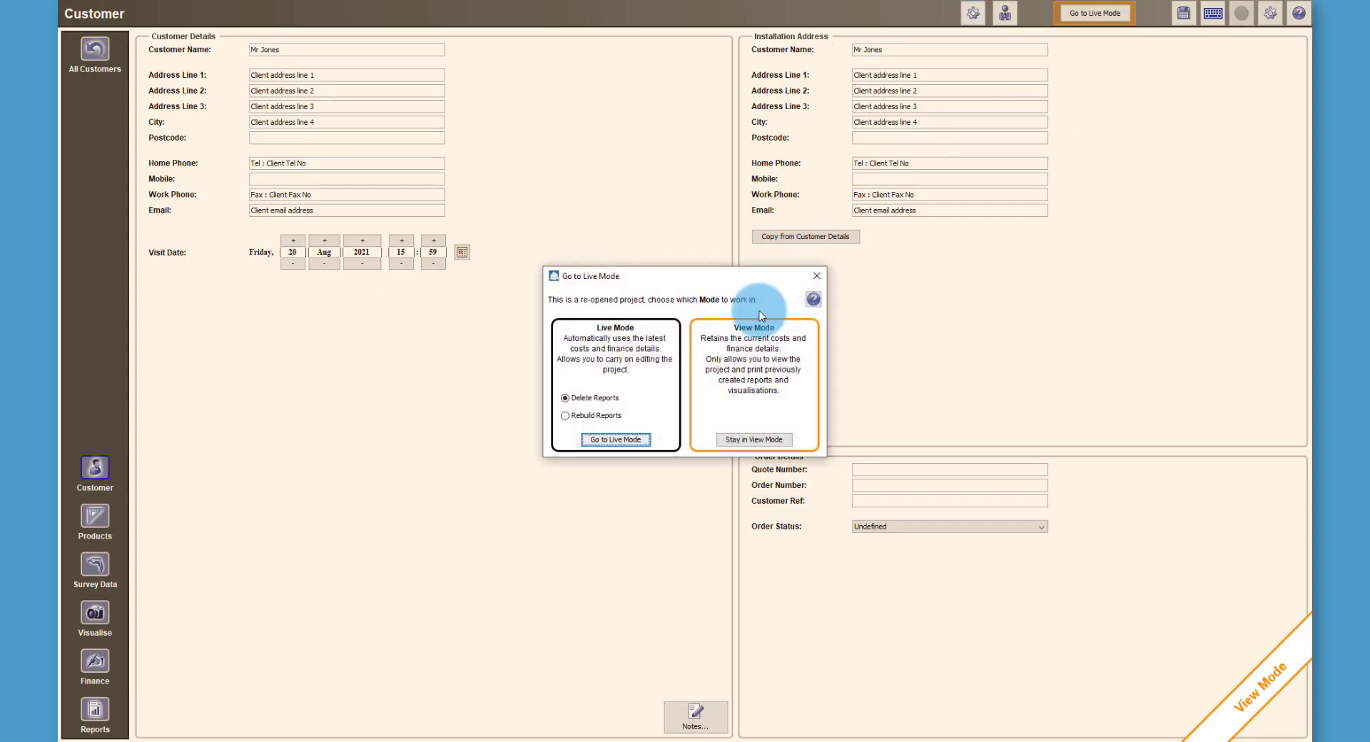
{"action": "left_click", "coordinate": [635, 440]}
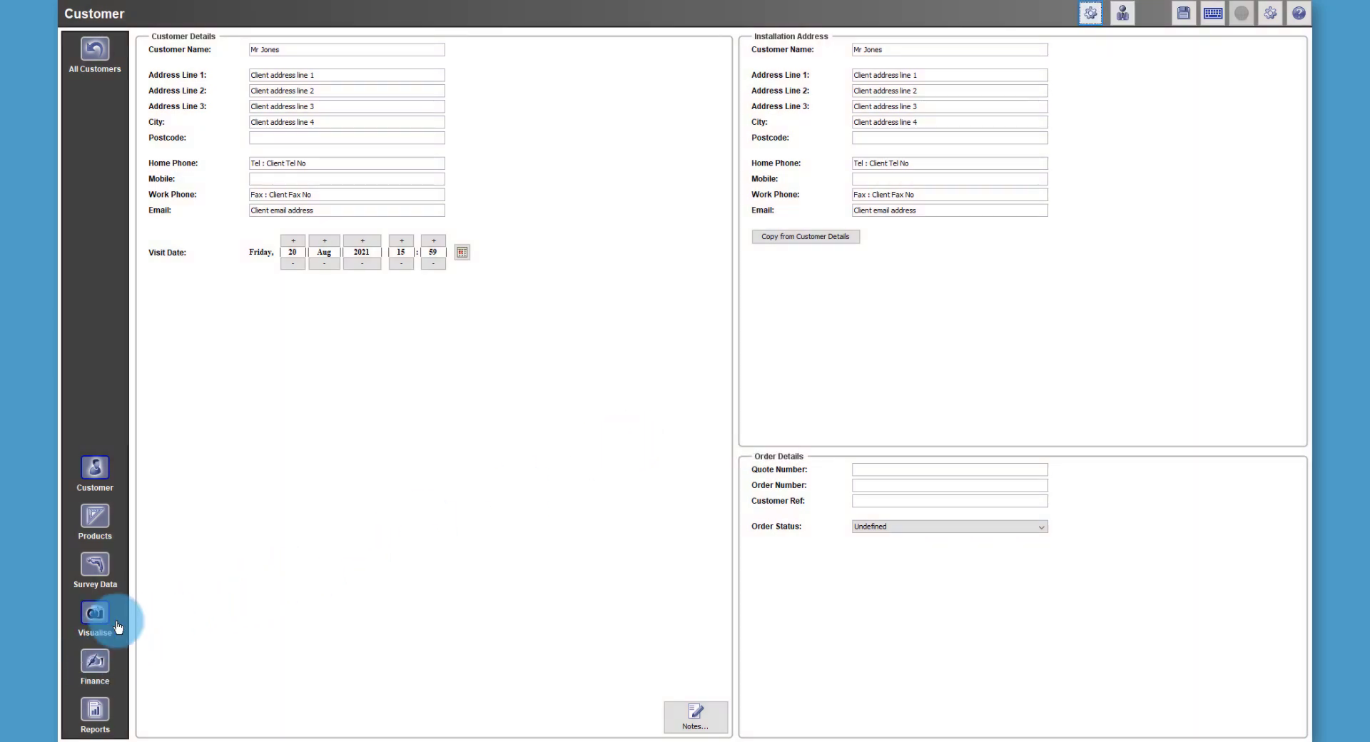
Review the custom payments in the project's finance details and the value options of the 1st Payment upon order.
{"action": "left_click", "coordinate": [98, 663]}
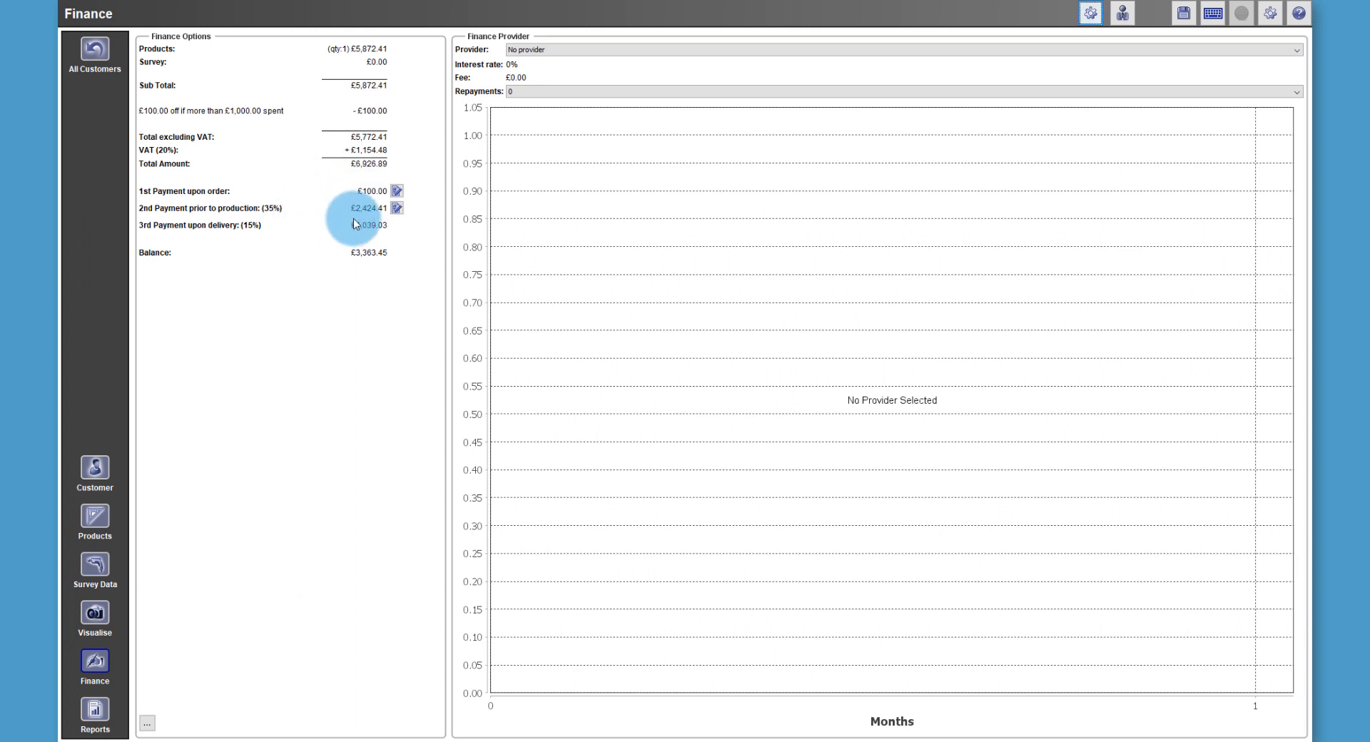
{"action": "left_click", "coordinate": [396, 191]}
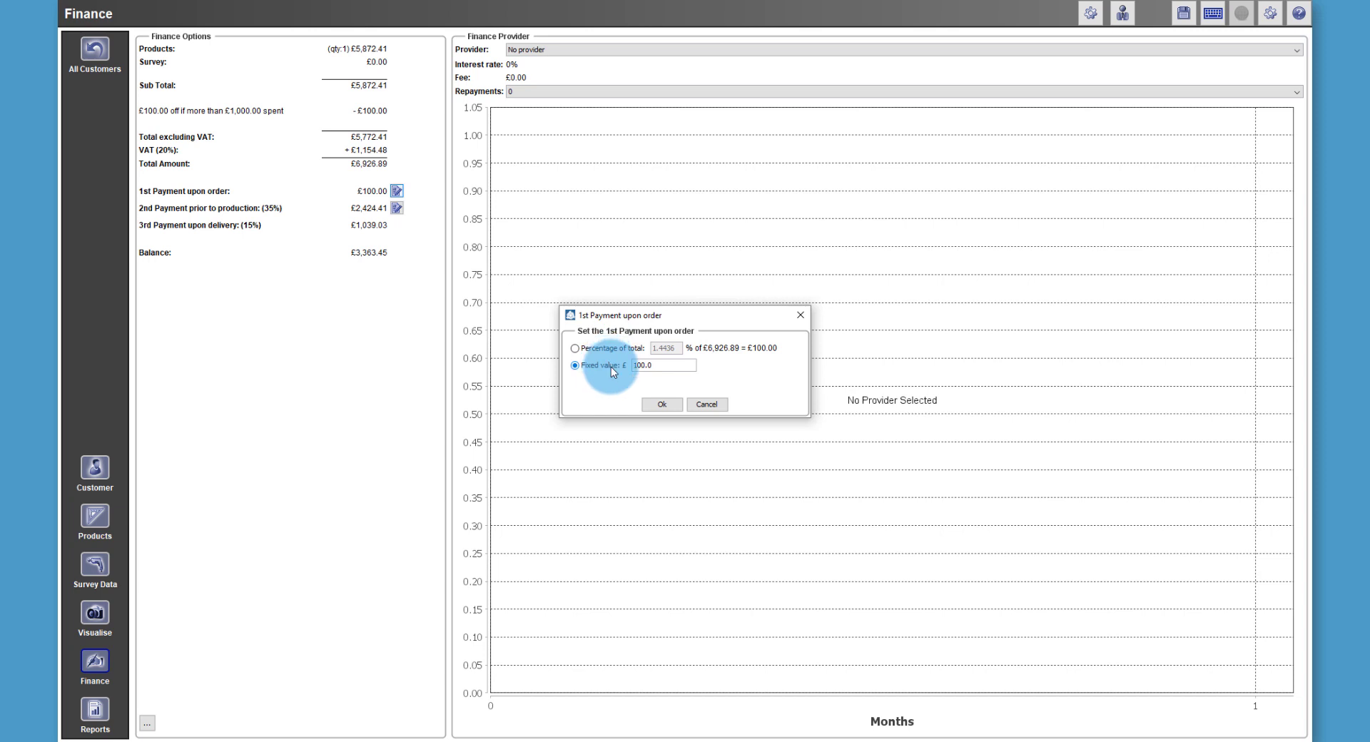
{"action": "left_click", "coordinate": [654, 406]}
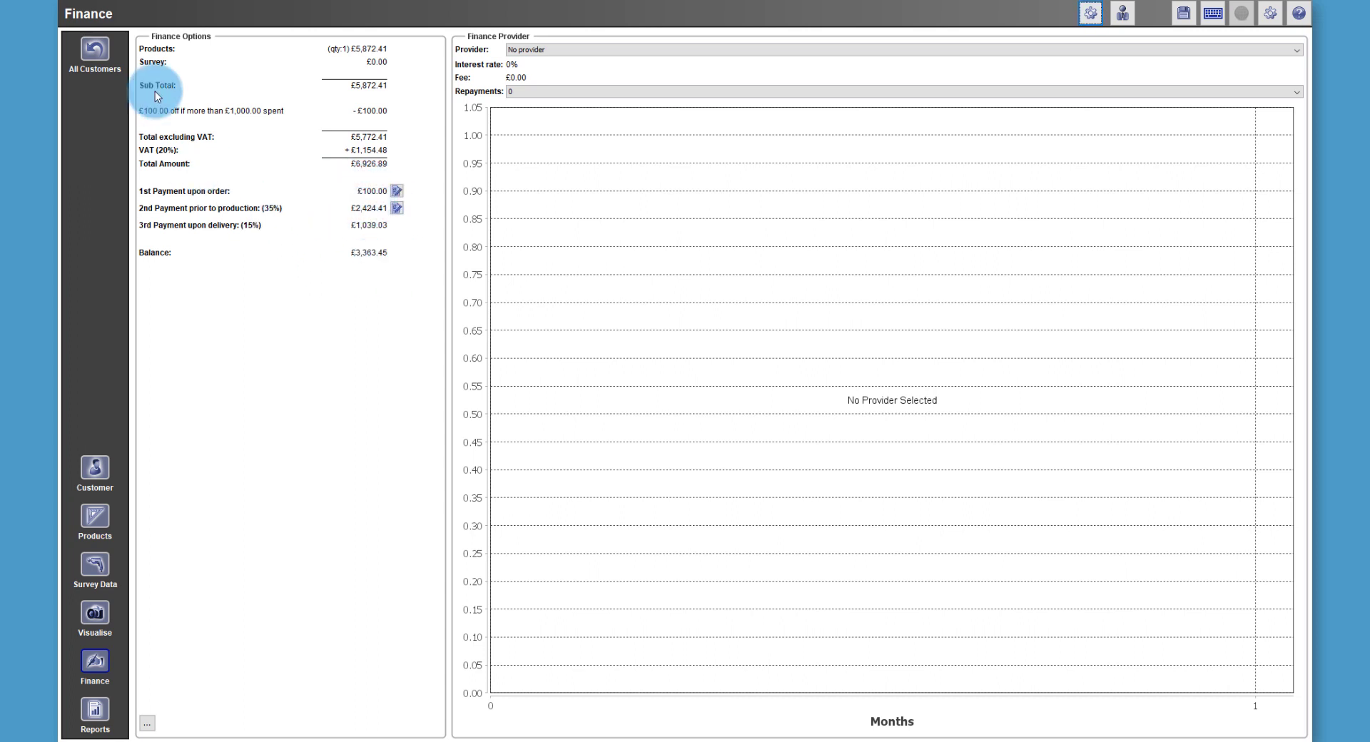
Return to the All Customers list, saving the current project.
{"action": "left_click", "coordinate": [95, 50]}
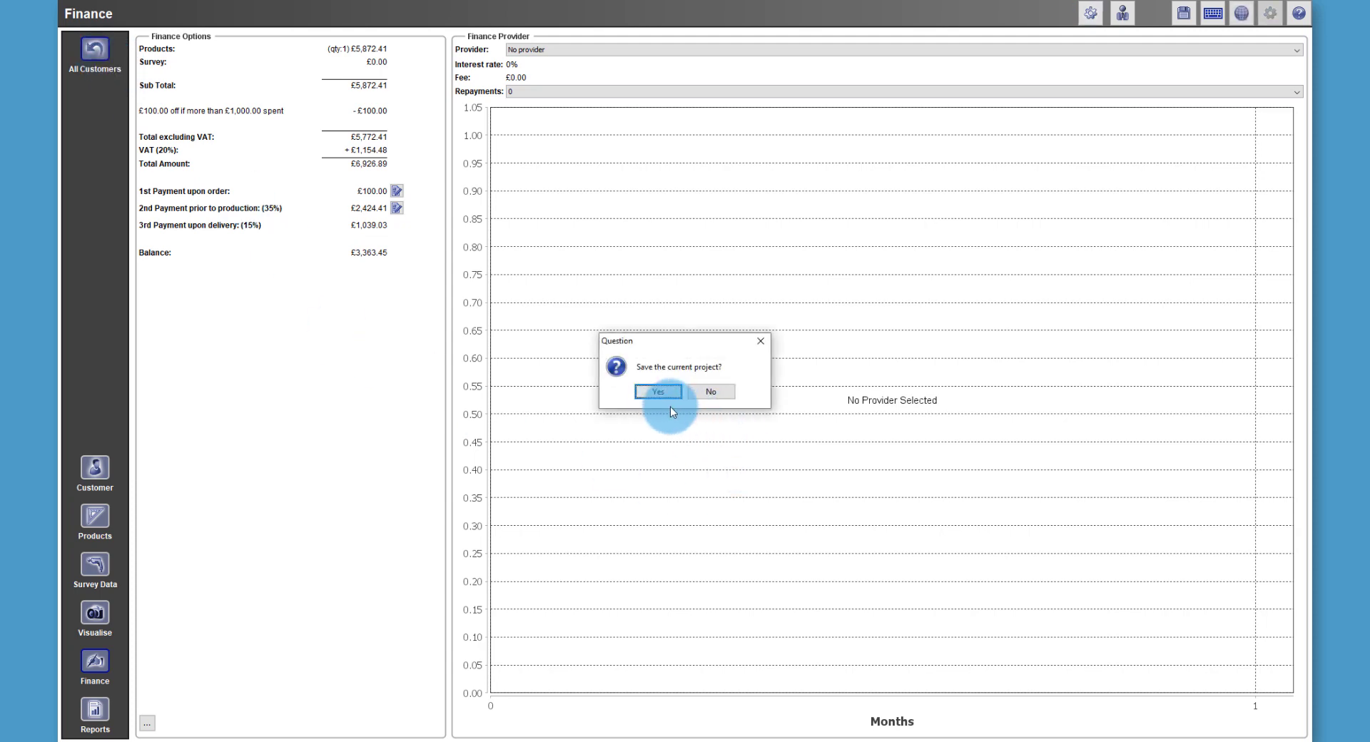
{"action": "left_click", "coordinate": [659, 391]}
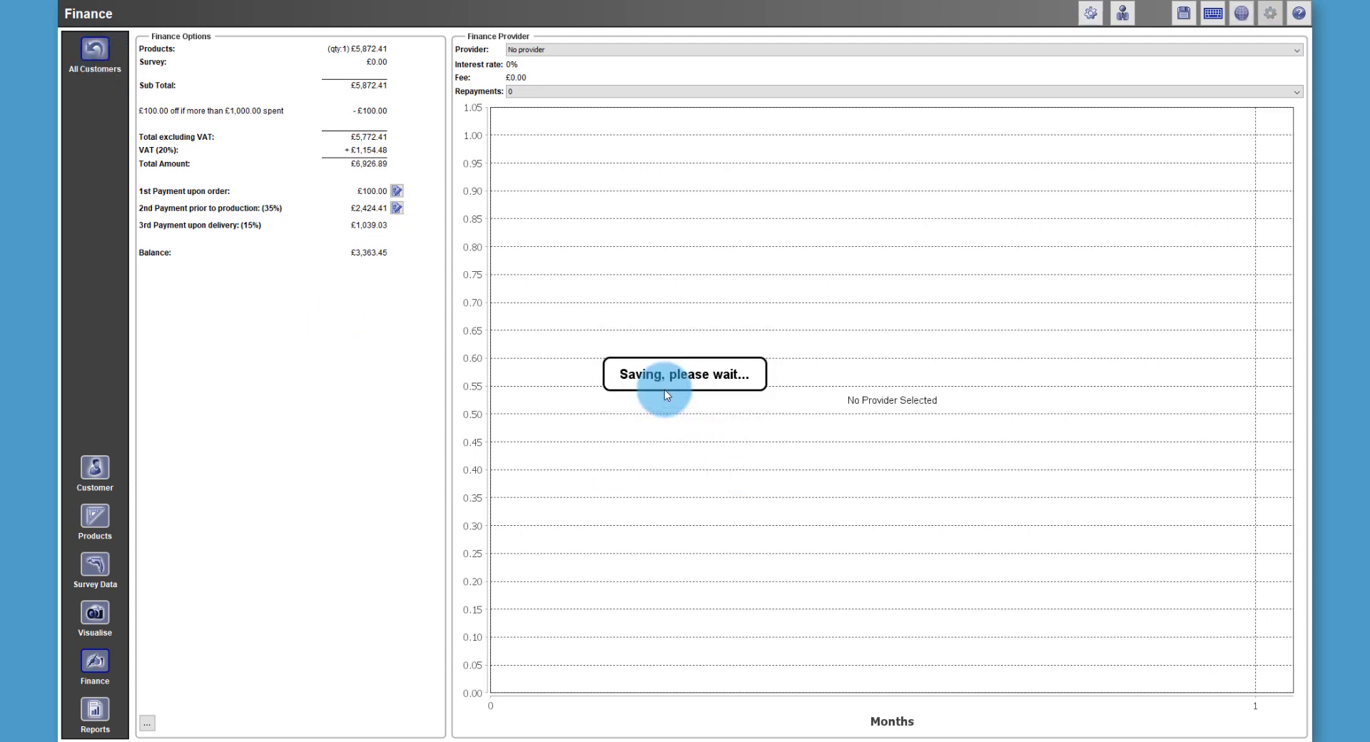
Add a new finance provider named "Finance Provider 3" in the Finance Providers preferences.
{"action": "left_click", "coordinate": [1242, 14]}
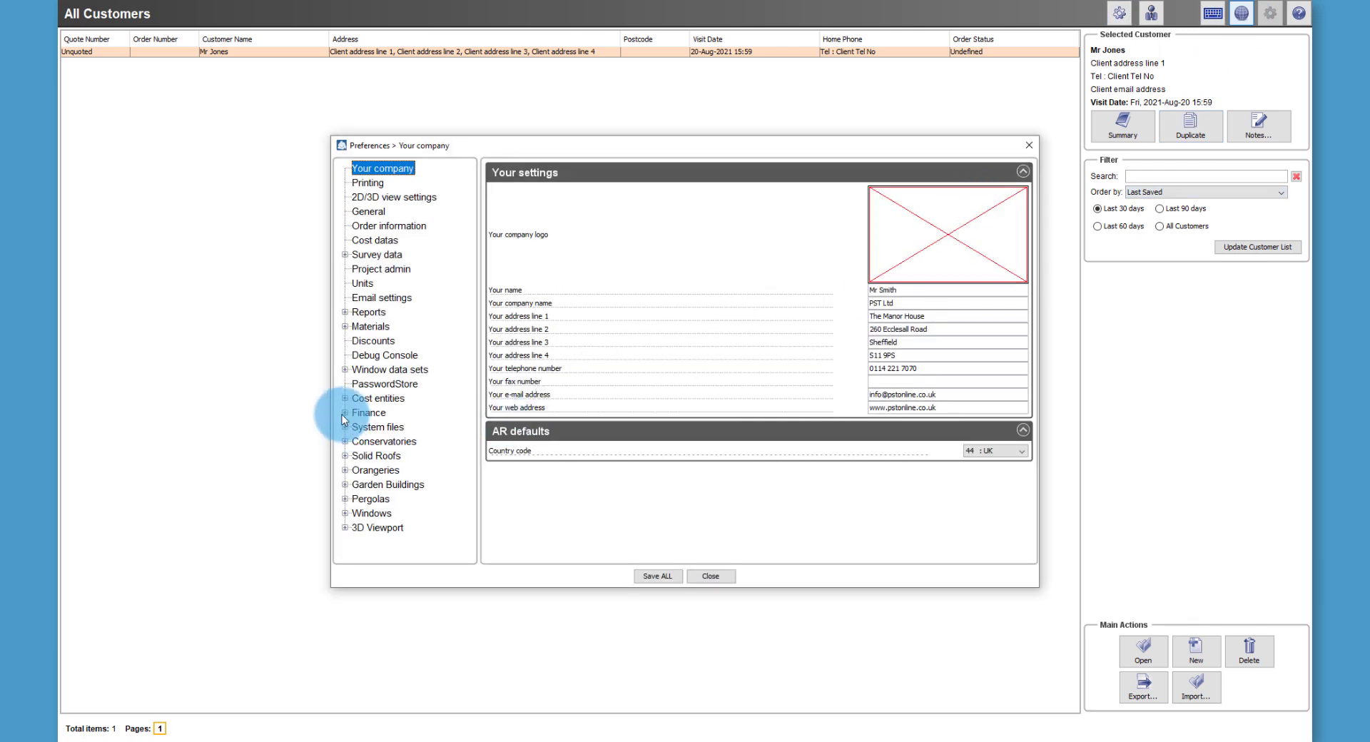
{"action": "left_click", "coordinate": [345, 413]}
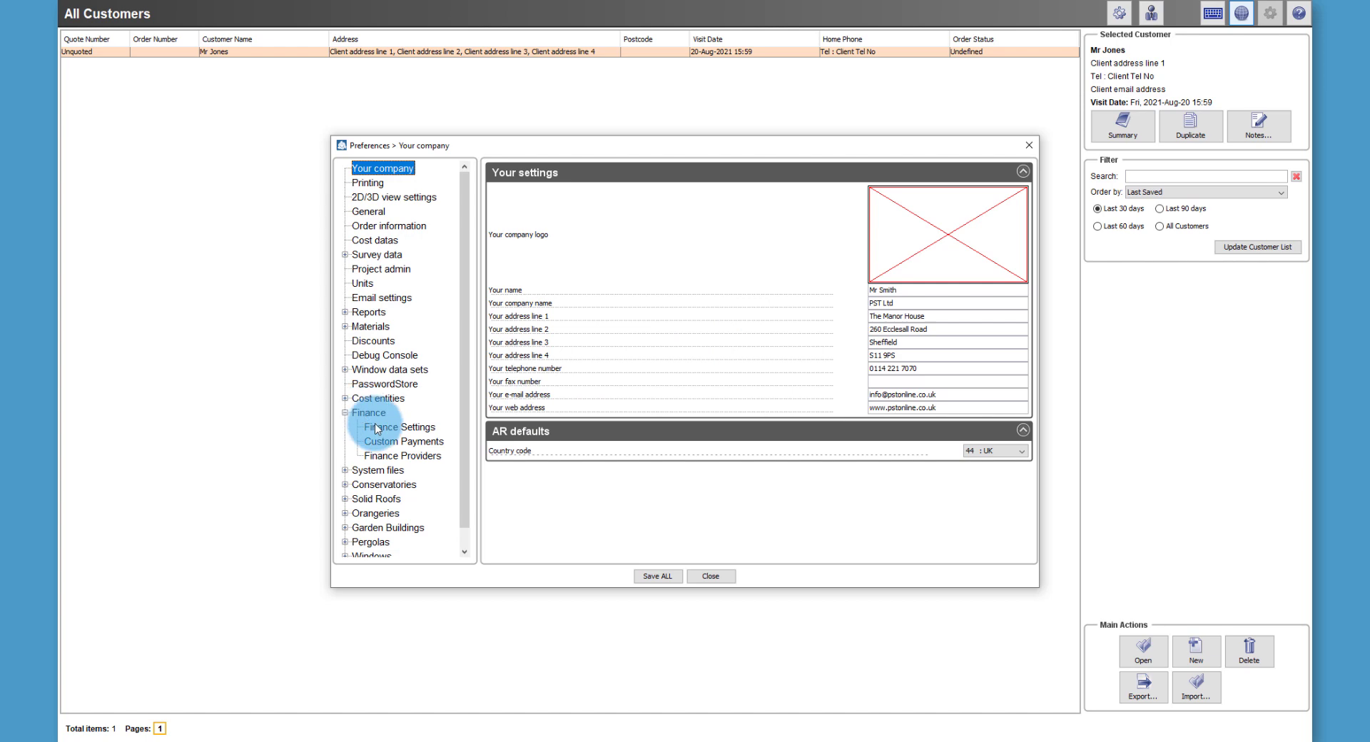
{"action": "left_click", "coordinate": [393, 457]}
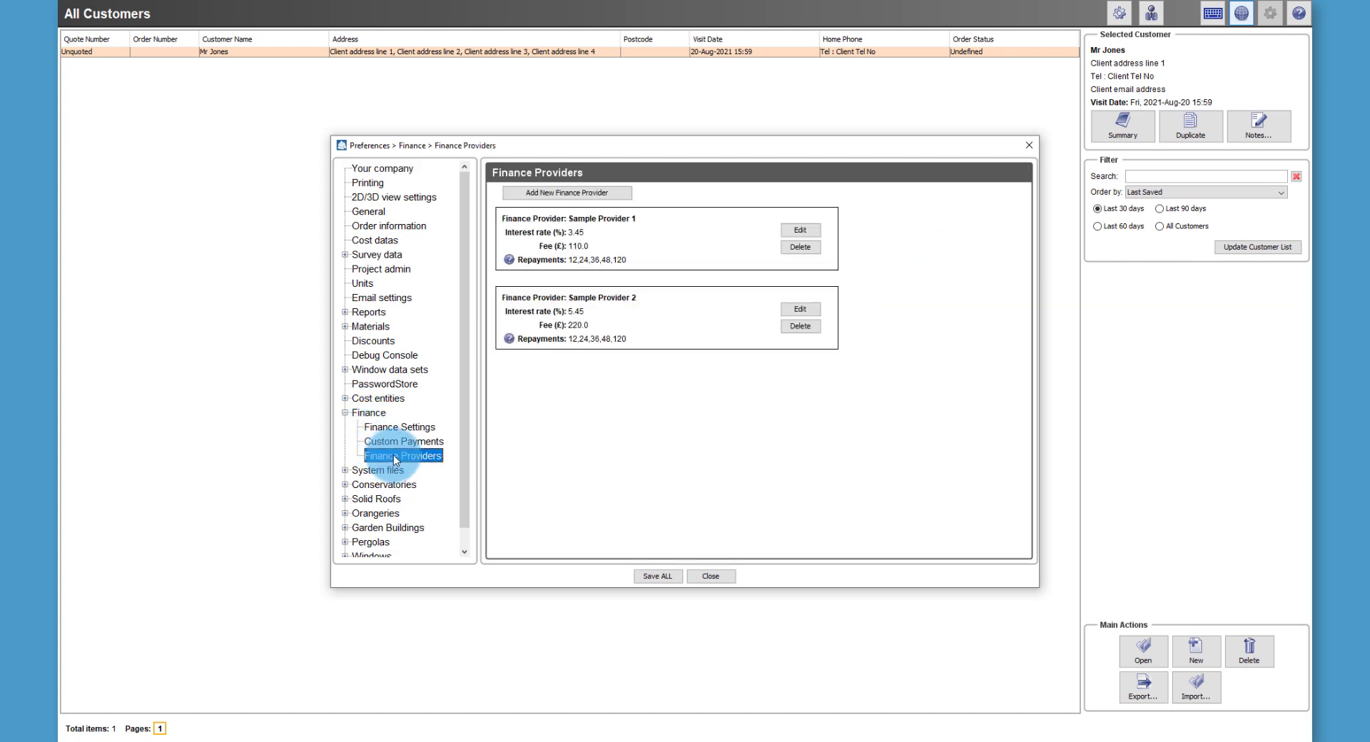
{"action": "left_click", "coordinate": [614, 201]}
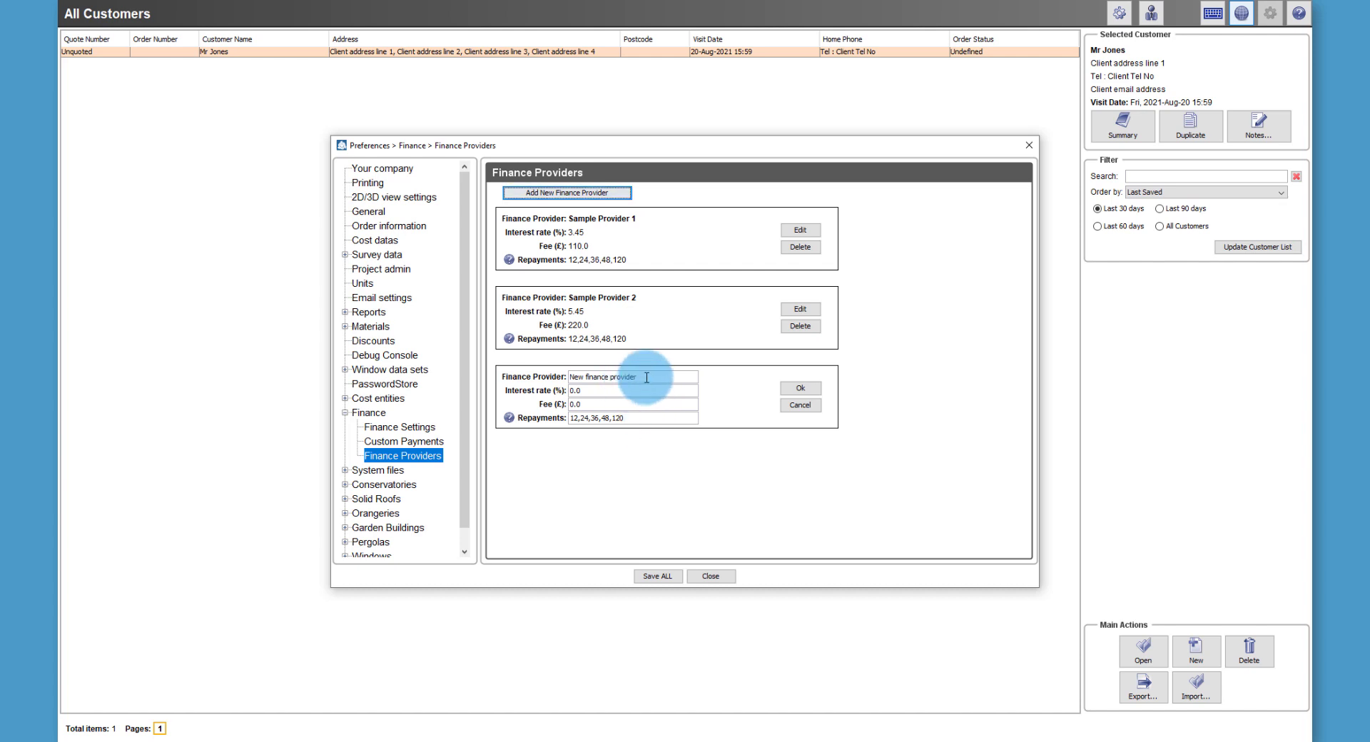
{"action": "triple_click", "coordinate": [646, 377]}
{"action": "type", "text": "F"}
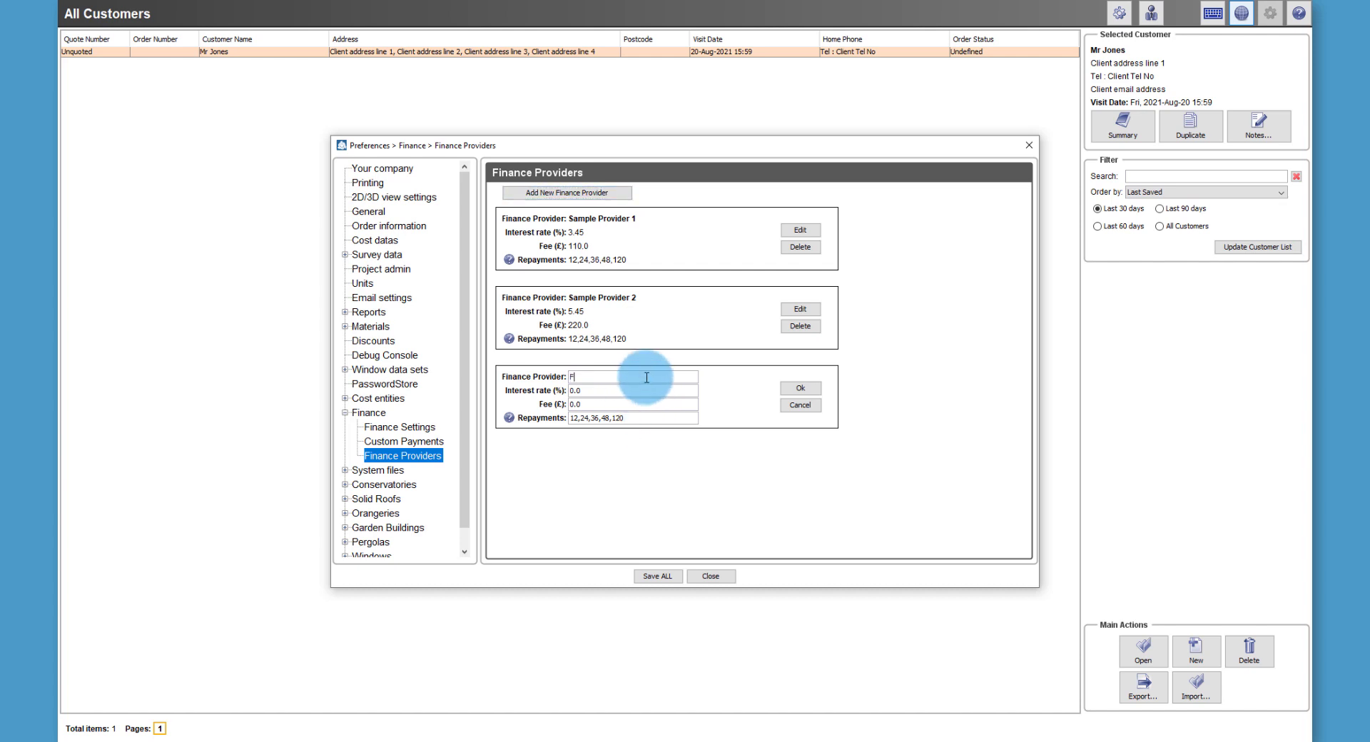
{"action": "type", "text": "inance Provider 3"}
Give the new finance provider a 4.5 percent interest rate and a £180 fee, accept it, and close the preferences.
{"action": "left_click", "coordinate": [642, 391]}
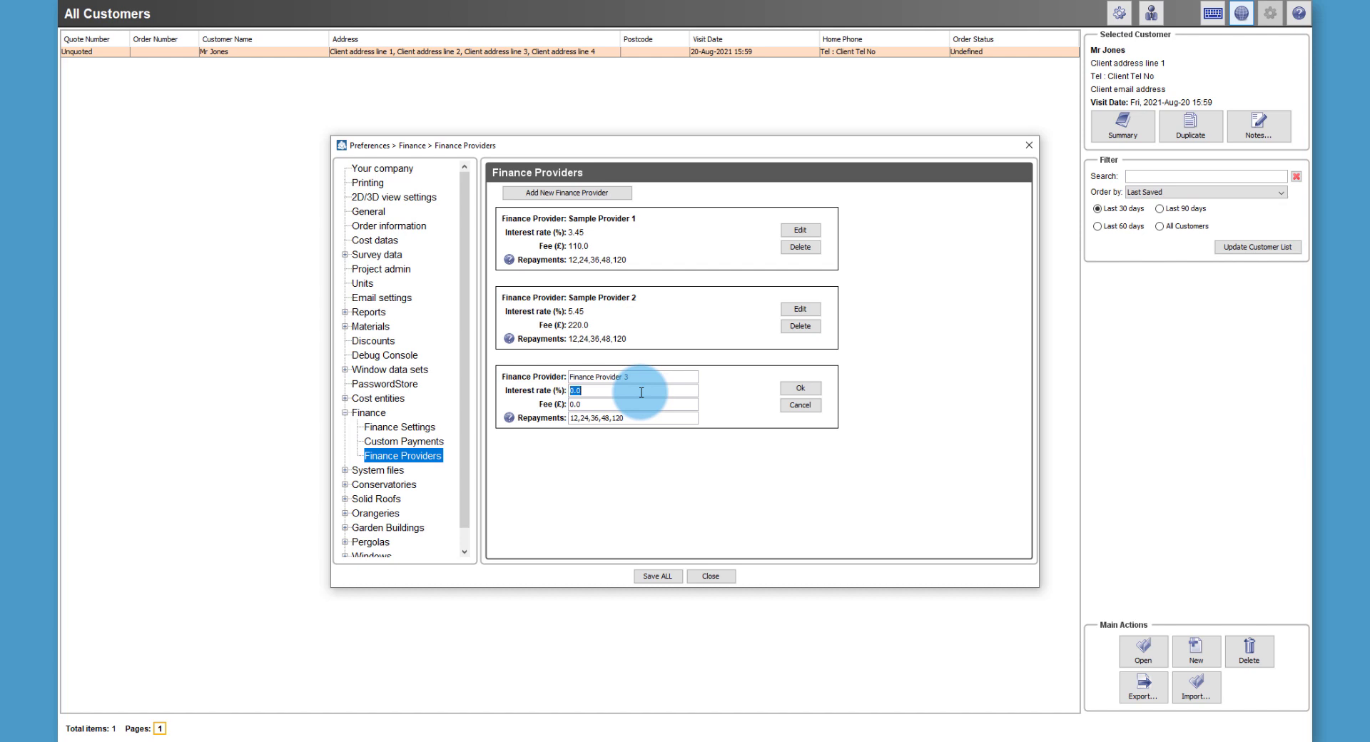
{"action": "type", "text": "4.5"}
{"action": "left_click", "coordinate": [640, 407]}
{"action": "type", "text": "1"}
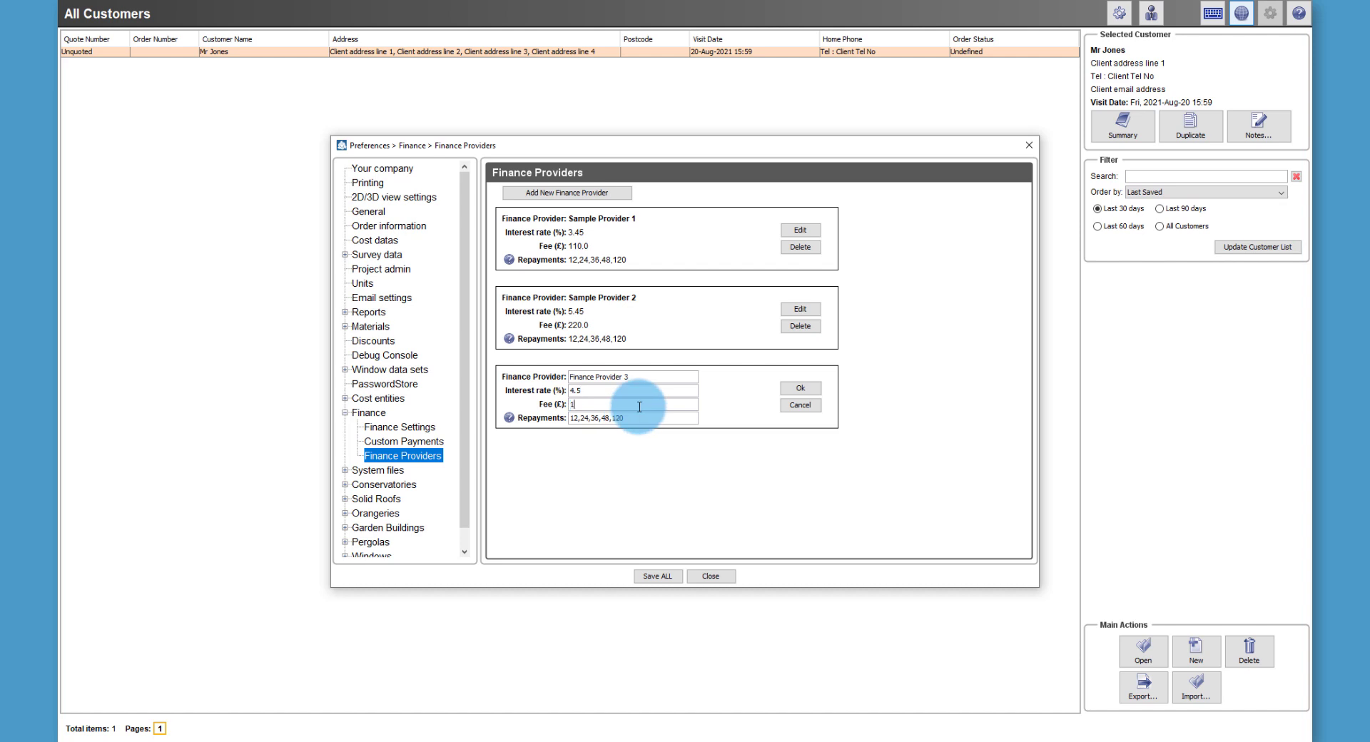
{"action": "type", "text": "80"}
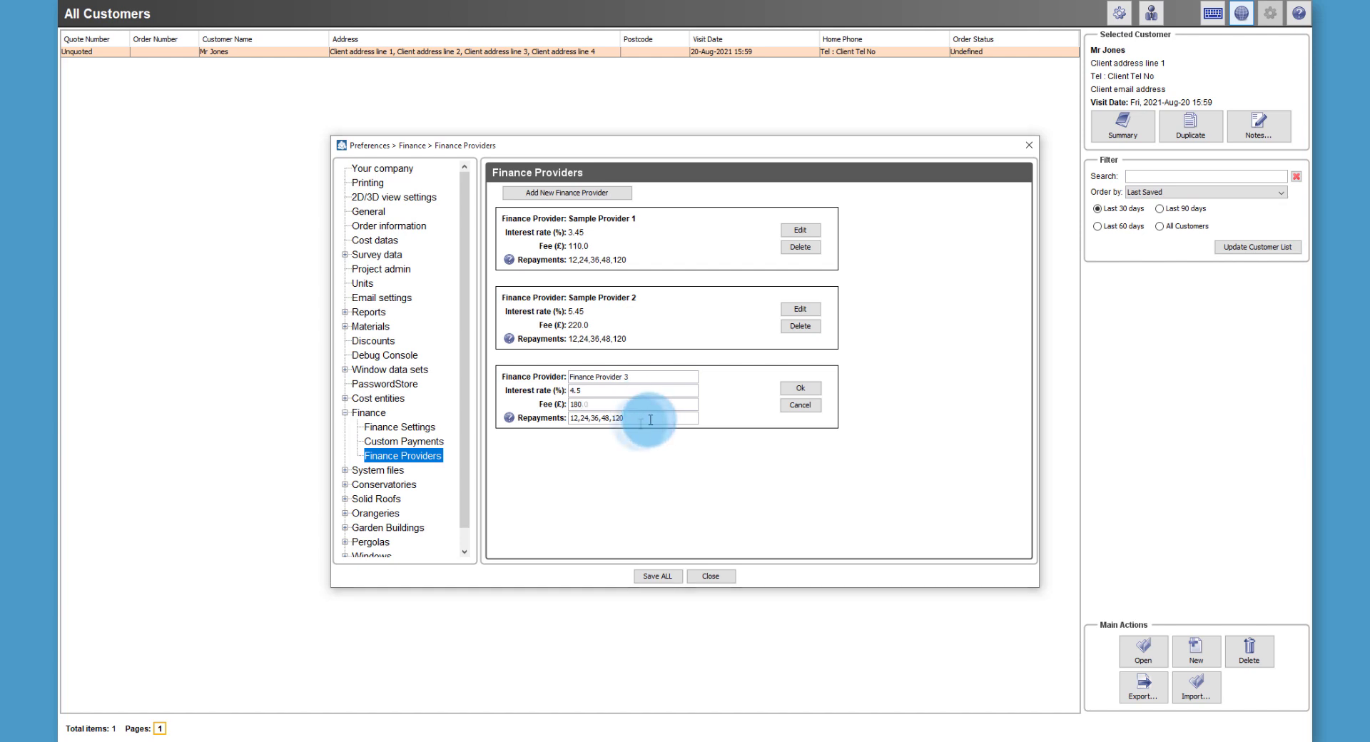
{"action": "left_click", "coordinate": [811, 391]}
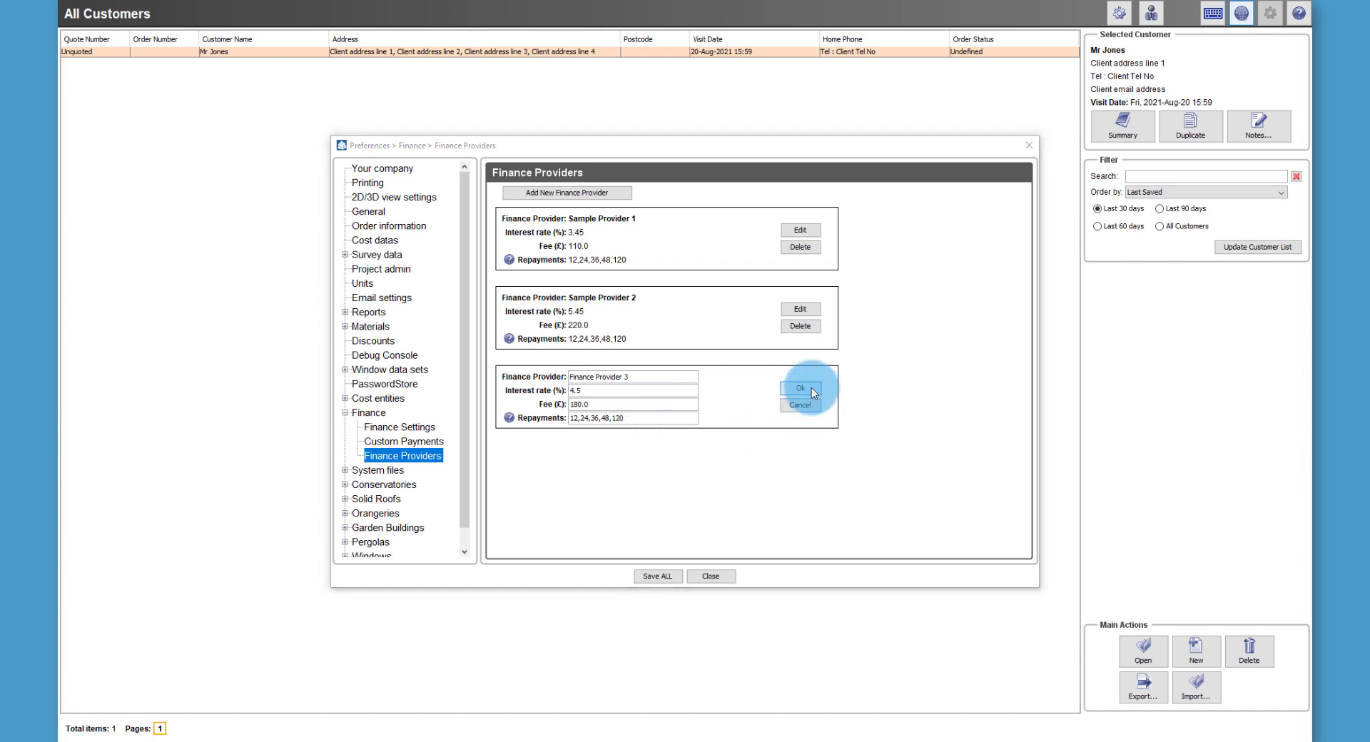
{"action": "left_click", "coordinate": [709, 577]}
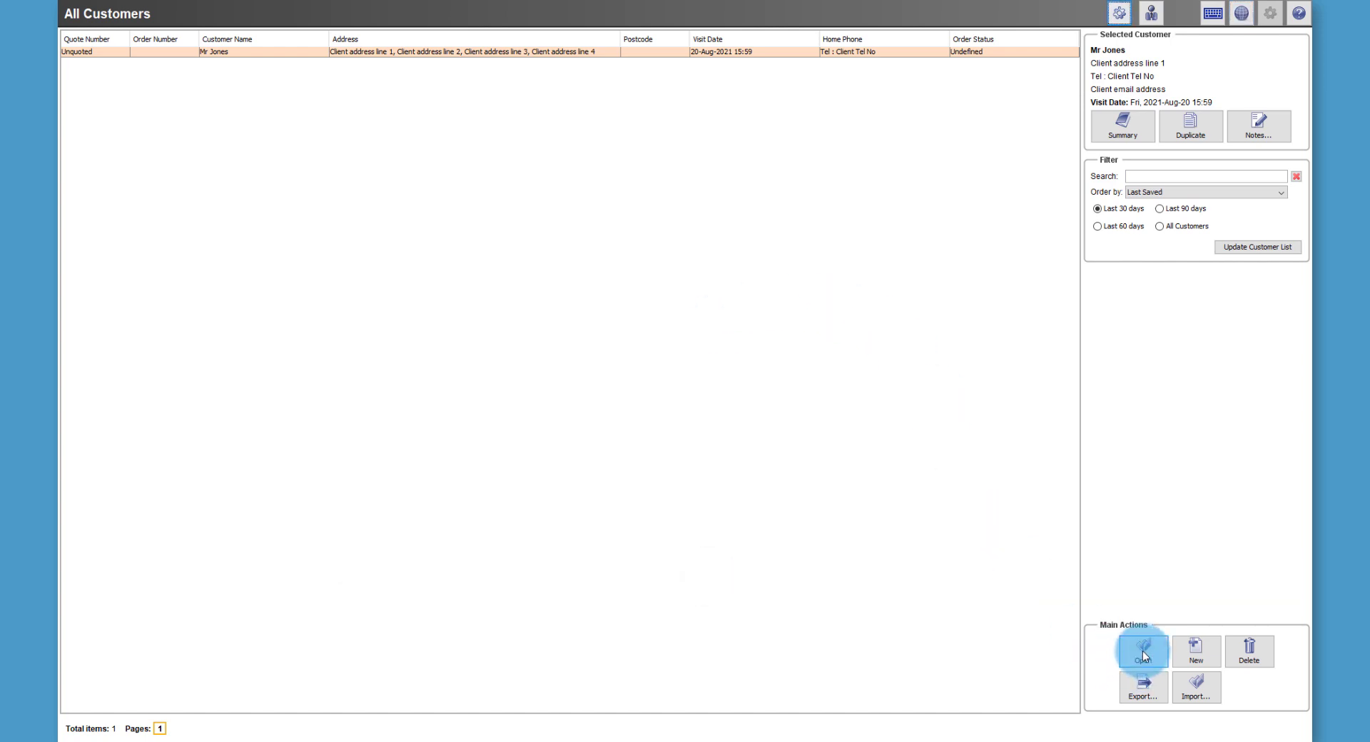
Reopen the listed customer's project and switch it to Live Mode with the Delete Reports option.
{"action": "double_click", "coordinate": [892, 53]}
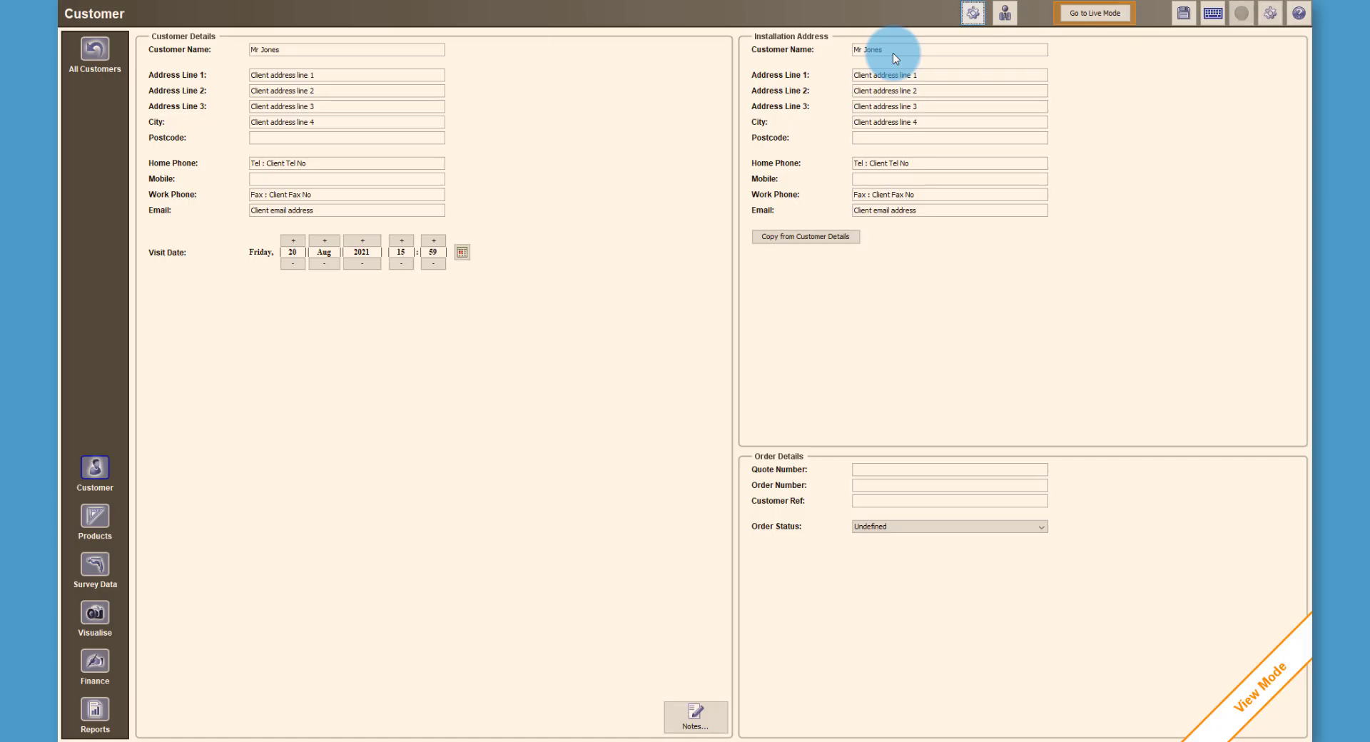
{"action": "left_click", "coordinate": [1093, 20]}
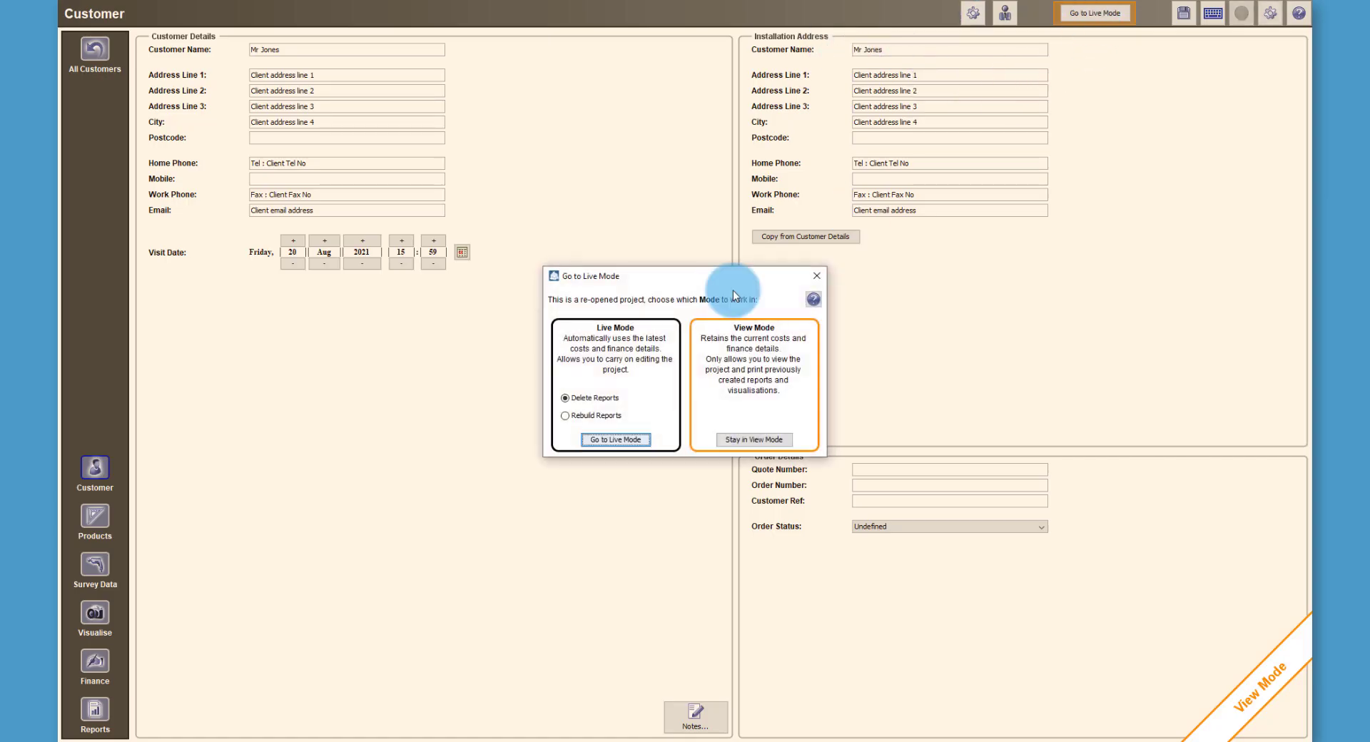
{"action": "left_click", "coordinate": [618, 437]}
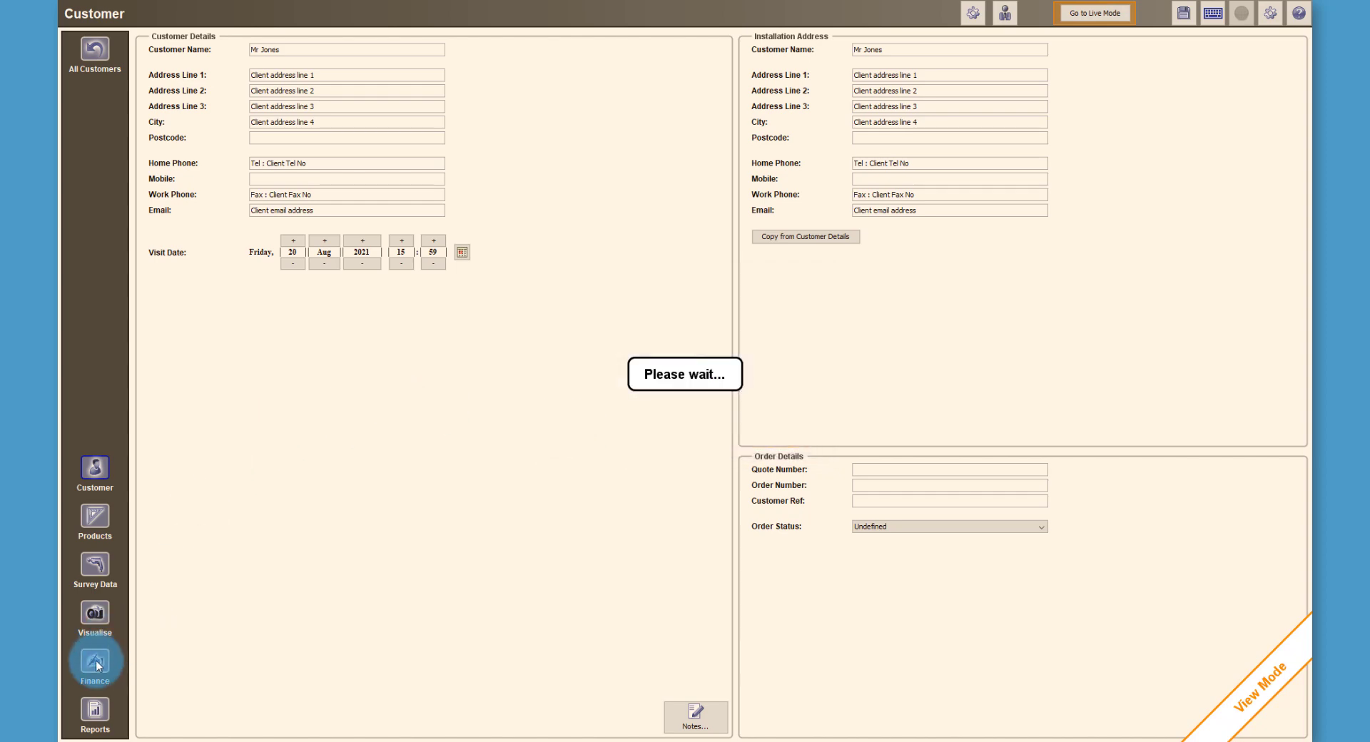
Choose Finance Provider 3 in the project's finance details and try 24 repayments before setting them to 36.
{"action": "left_click", "coordinate": [97, 664]}
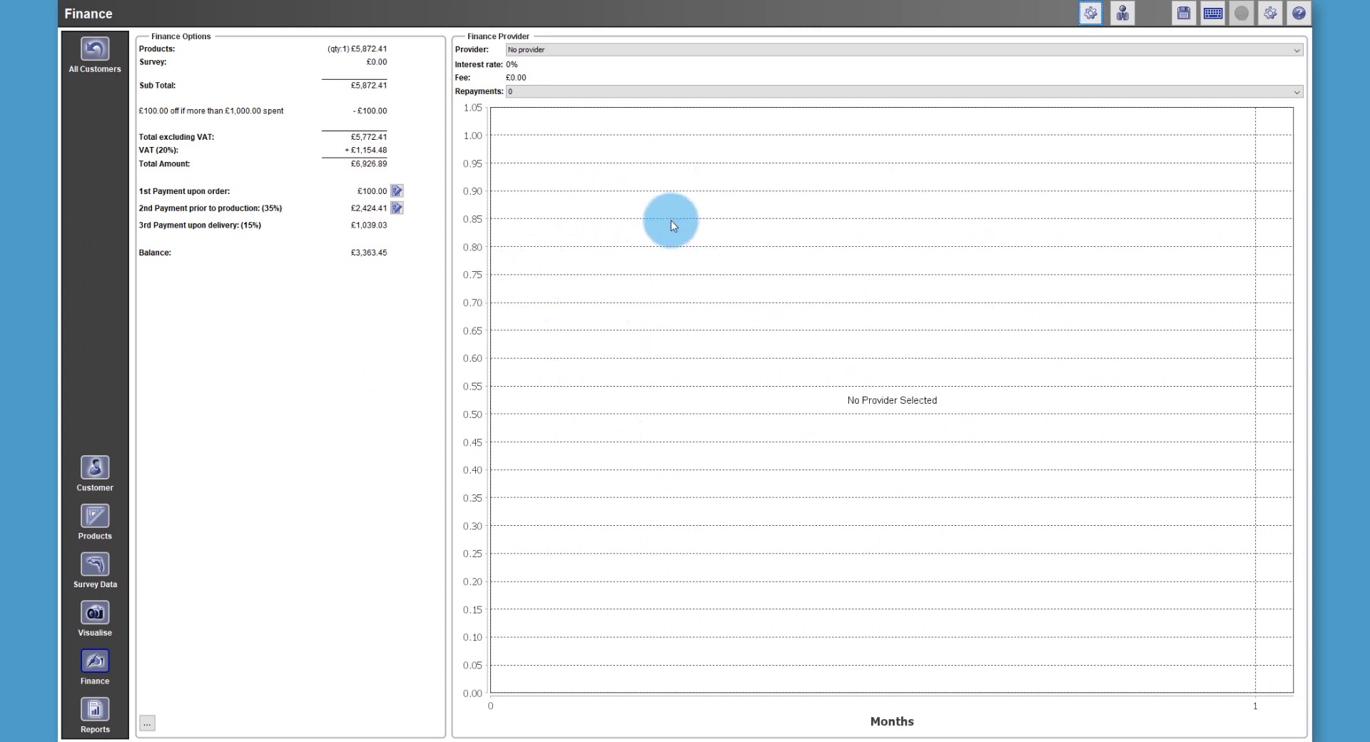
{"action": "left_click", "coordinate": [625, 52]}
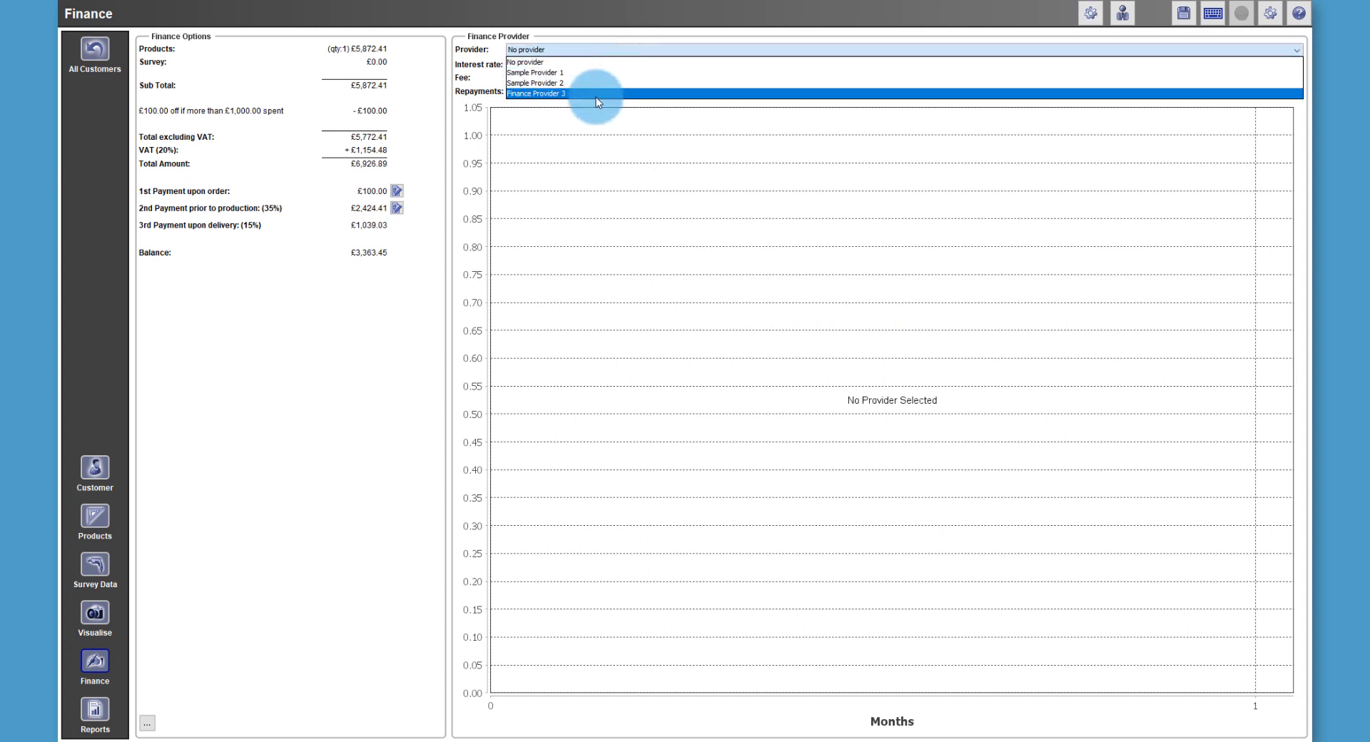
{"action": "left_click", "coordinate": [568, 95]}
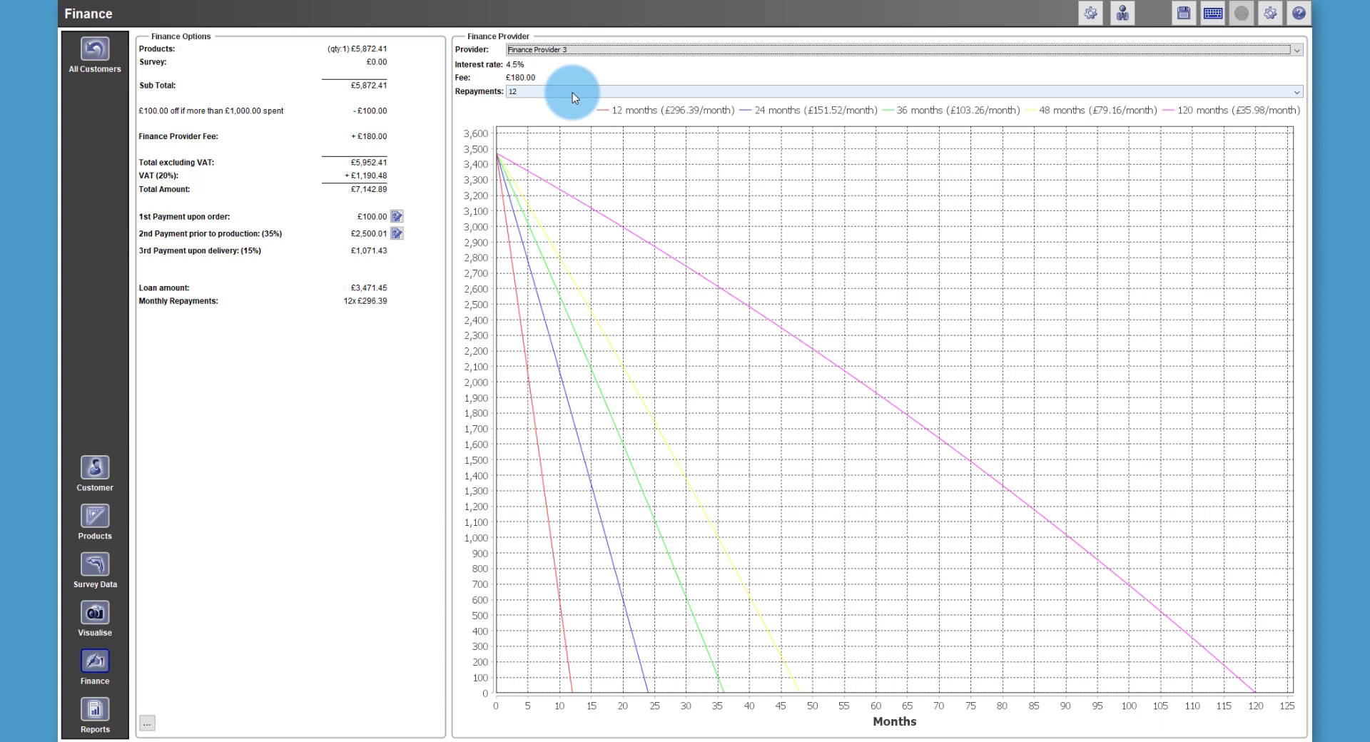
{"action": "left_click", "coordinate": [572, 92]}
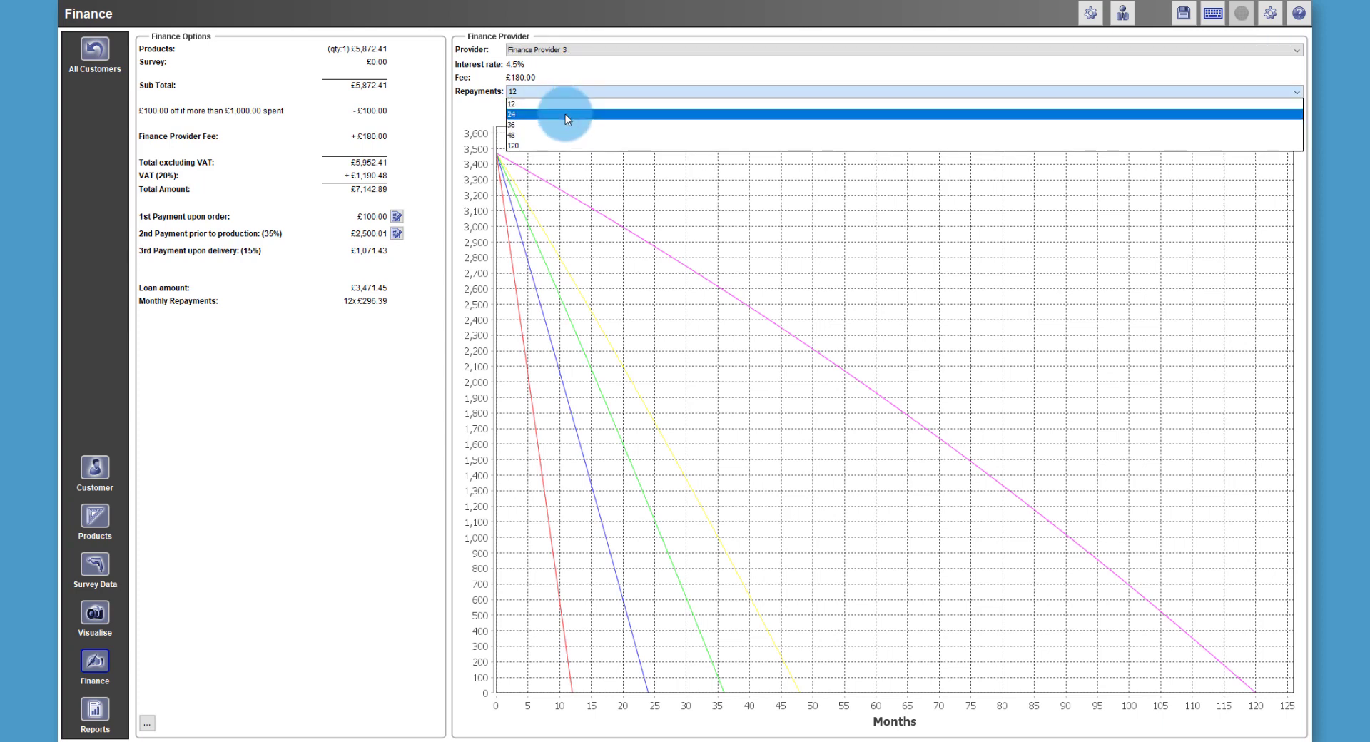
{"action": "left_click", "coordinate": [568, 115]}
{"action": "left_click", "coordinate": [568, 93]}
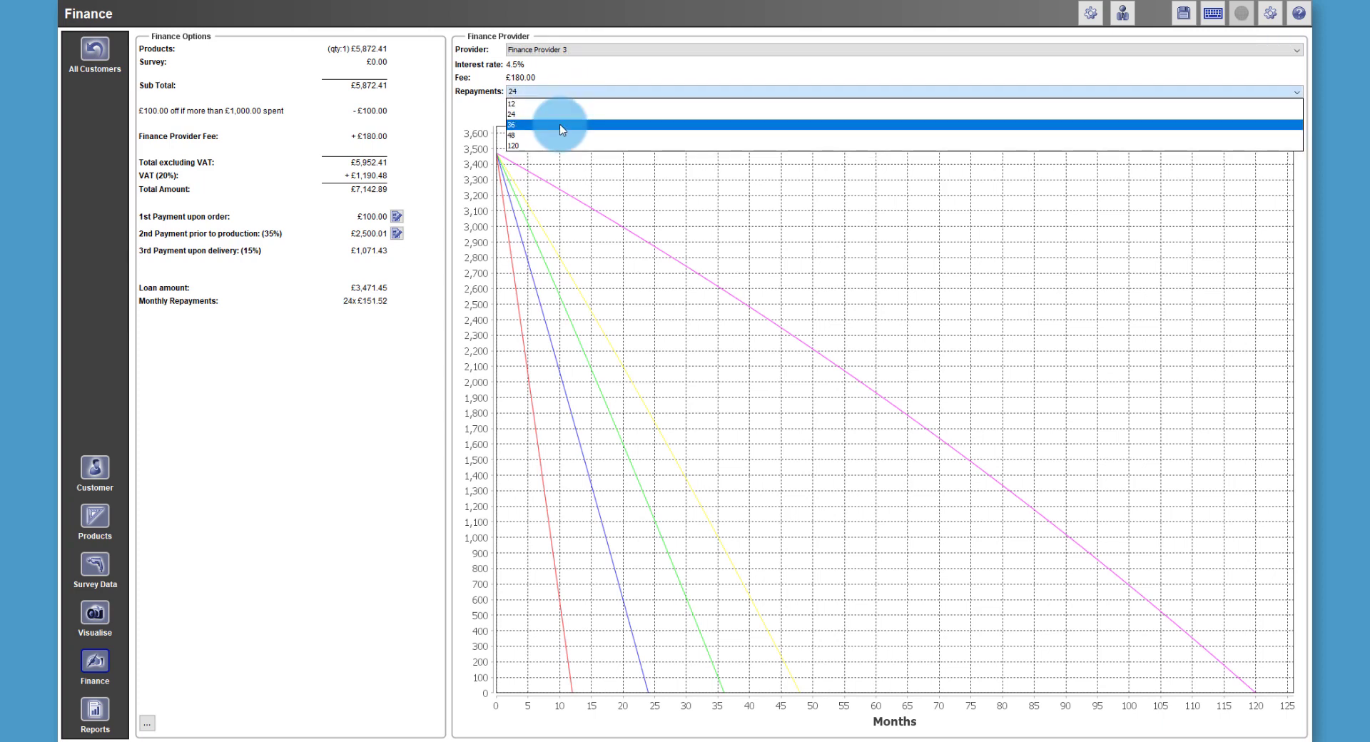
{"action": "left_click", "coordinate": [560, 125]}
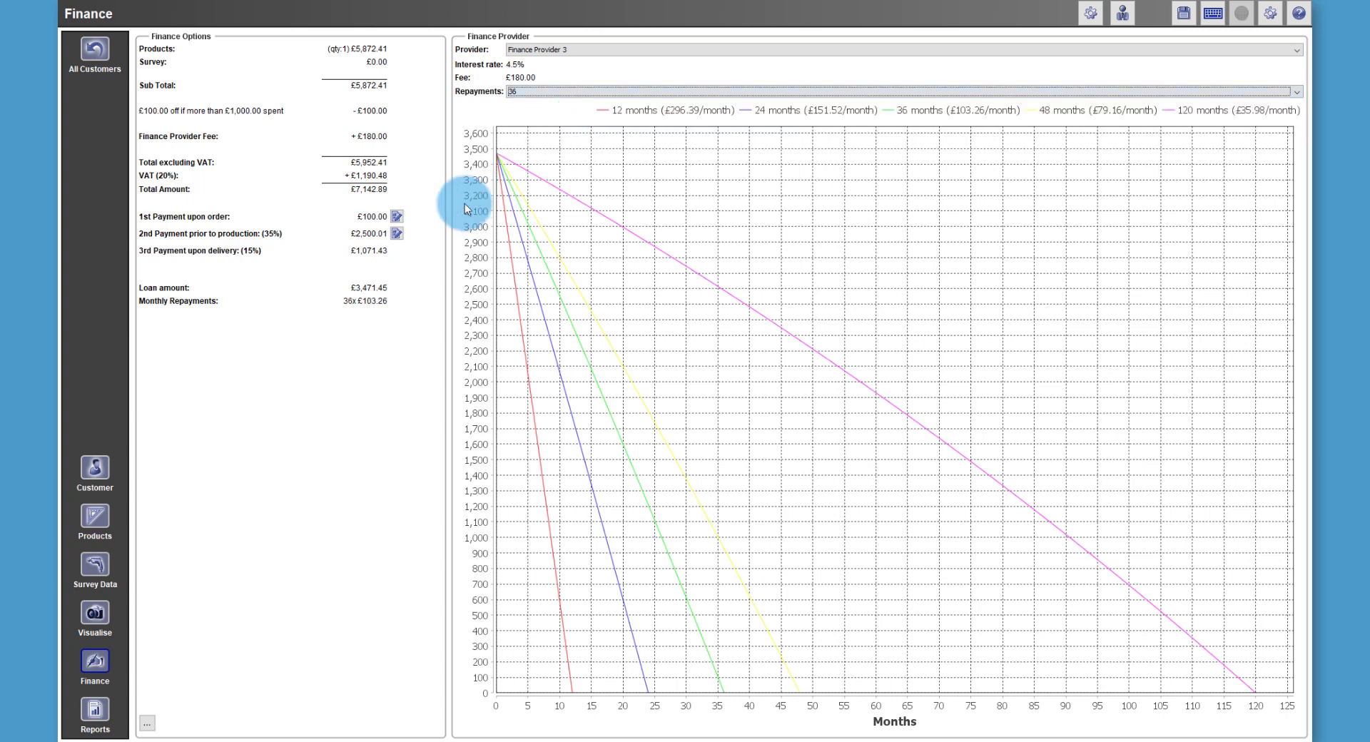